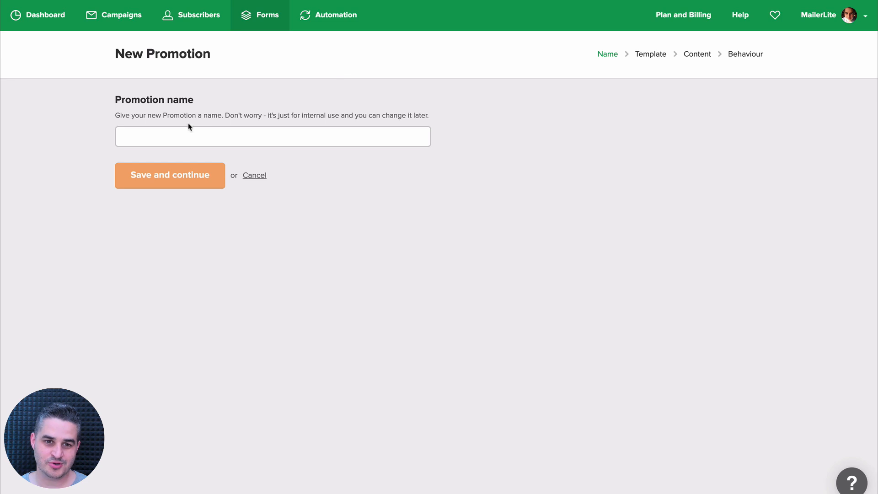
Name the new promotion "Survey Pop-Up" and choose the Survey pop-up template for it
left_click(174, 134)
type("Survey Pop-Up")
left_click(150, 161)
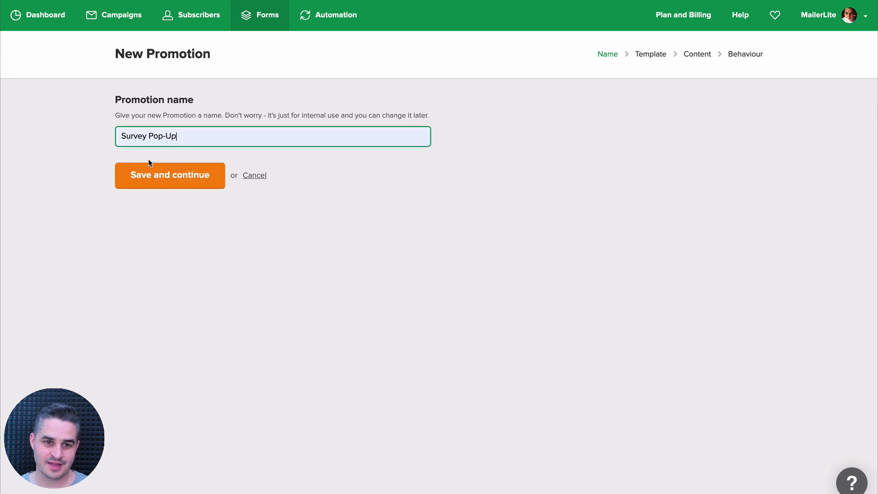
left_click(168, 179)
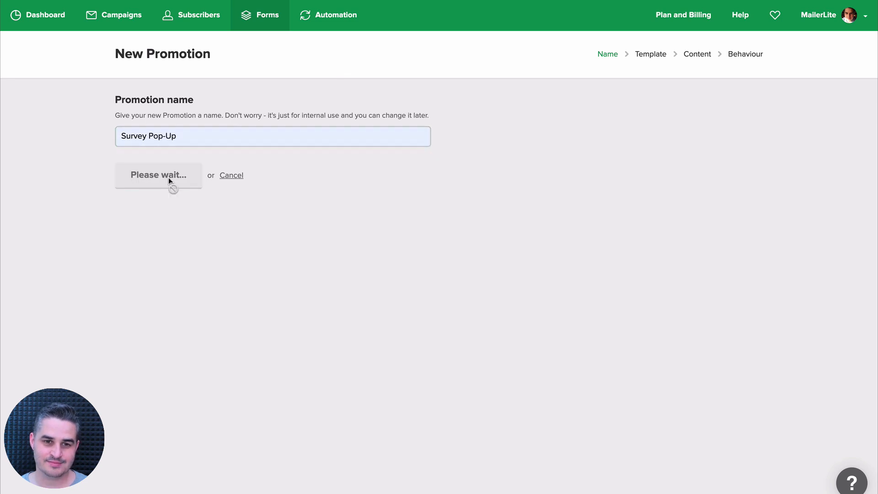
mouse_move(361, 237)
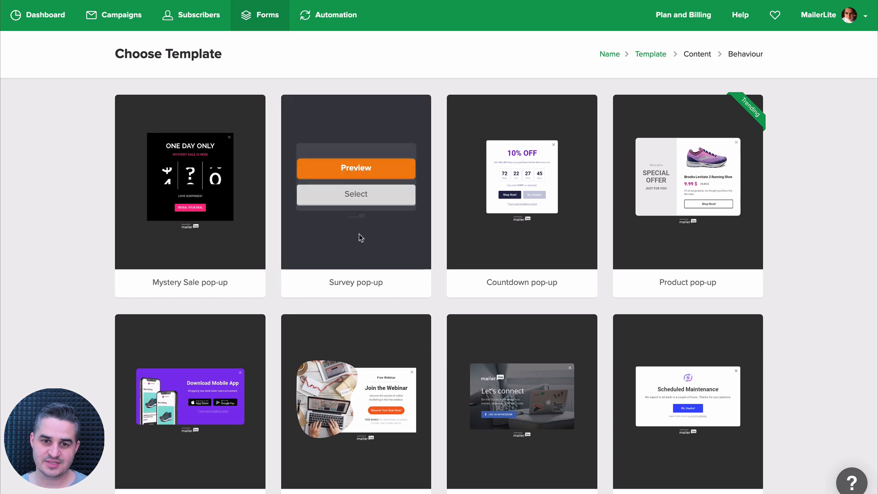
left_click(350, 196)
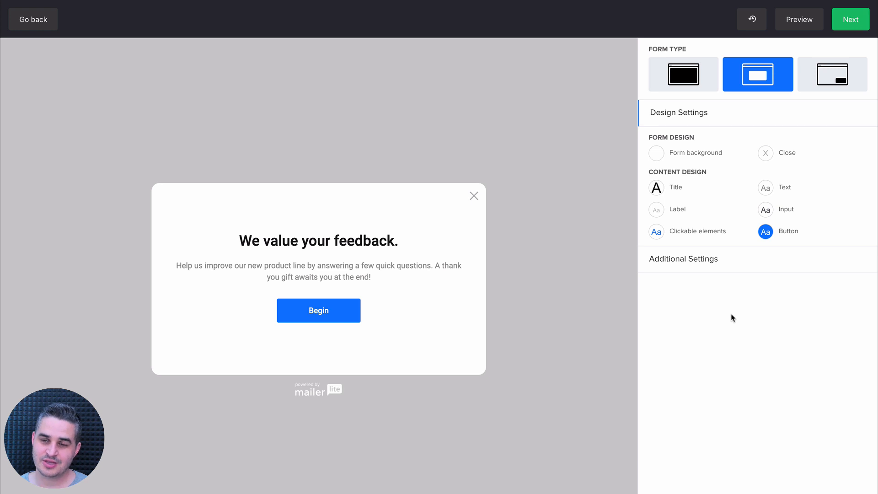
Try the full-screen and corner form types, including the corner form's Left position, and return to the centred pop-up type
left_click(678, 76)
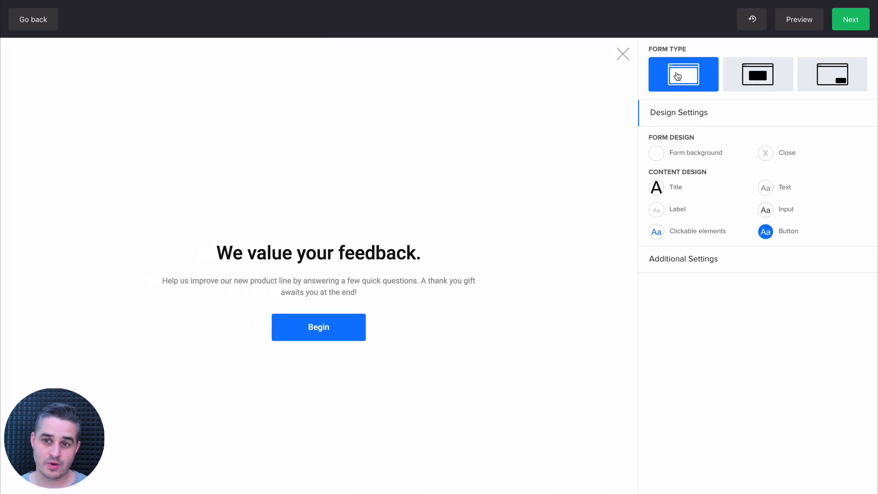
scroll(805, 69, "down", 2)
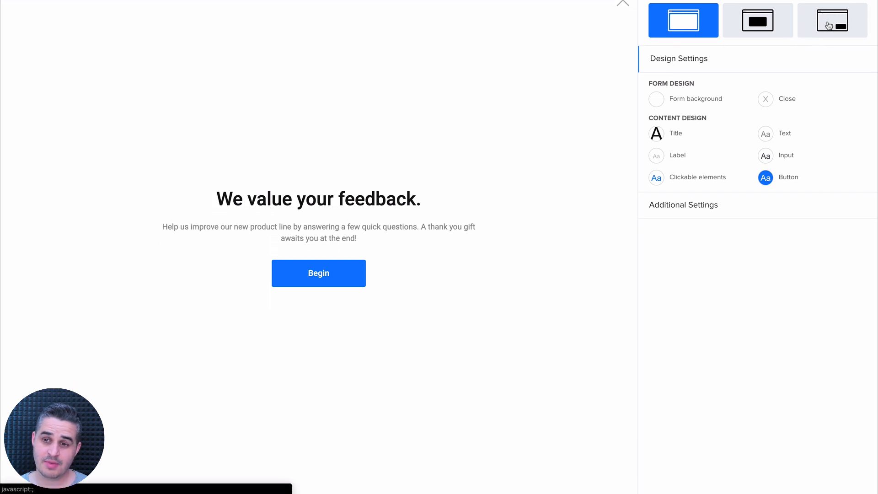
left_click(829, 25)
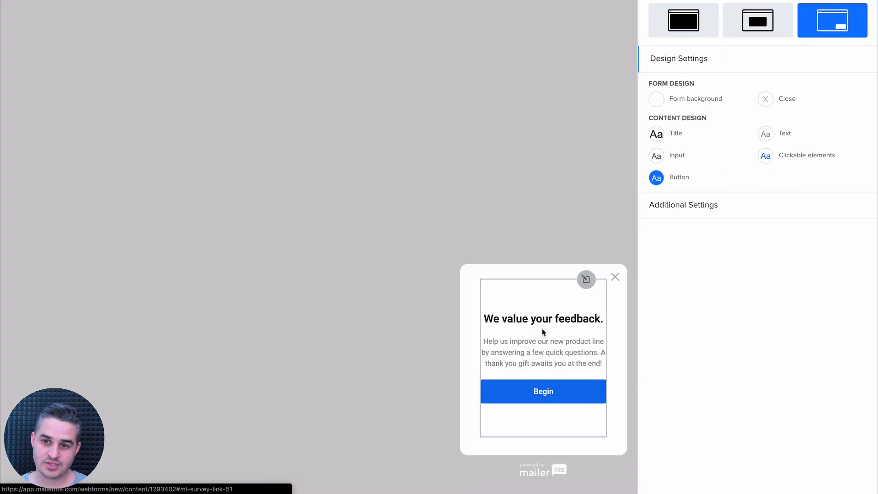
left_click(711, 208)
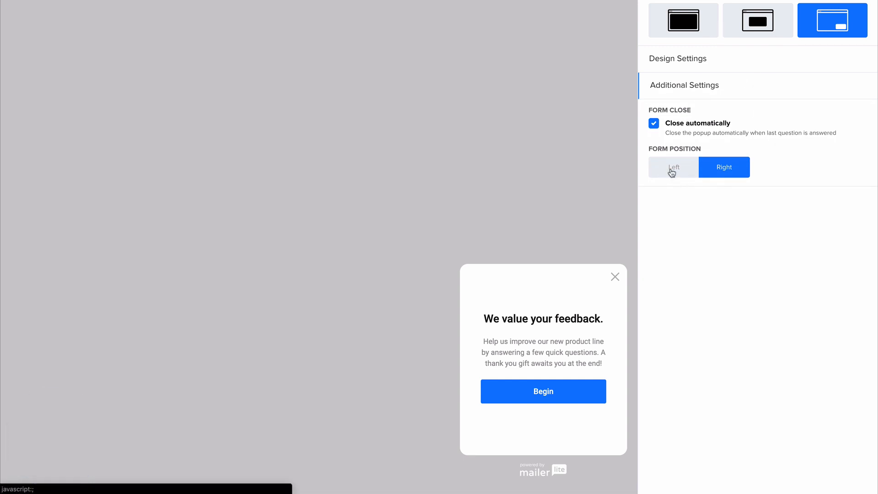
left_click(672, 170)
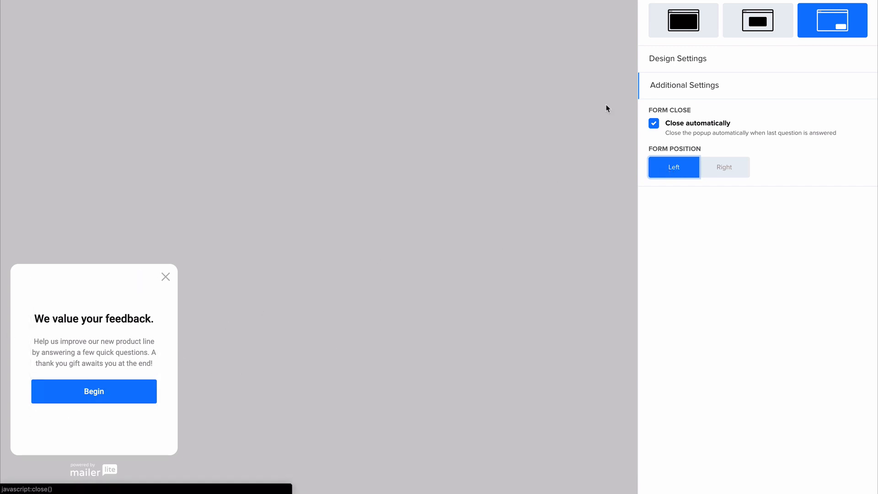
left_click(676, 23)
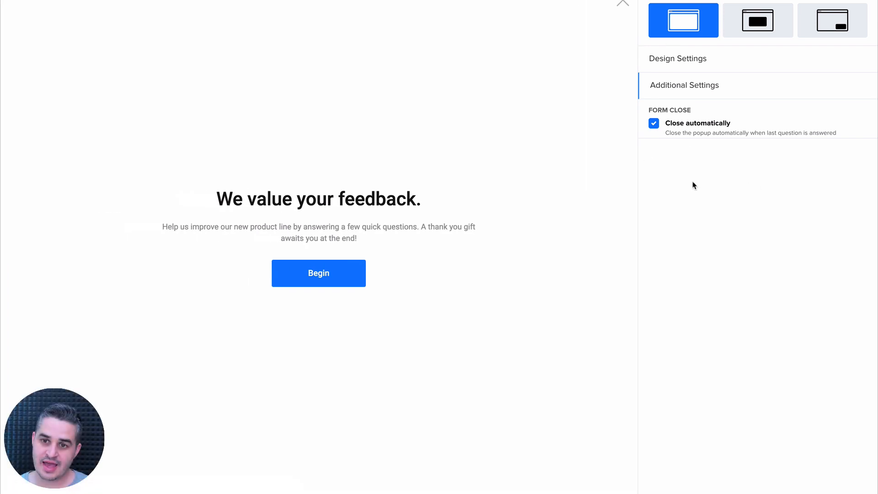
left_click(757, 25)
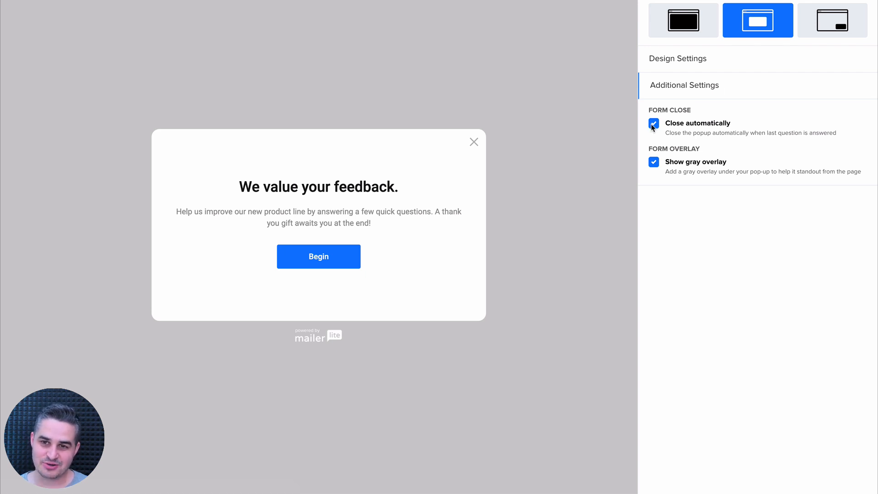
Set the form background colour to #f7f7f7 and its border radius to 1, and save the background settings
left_click(710, 60)
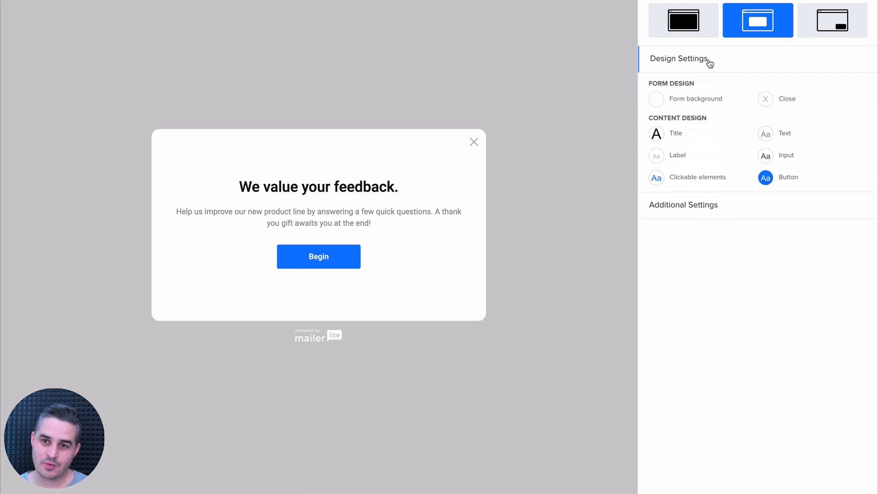
left_click(656, 100)
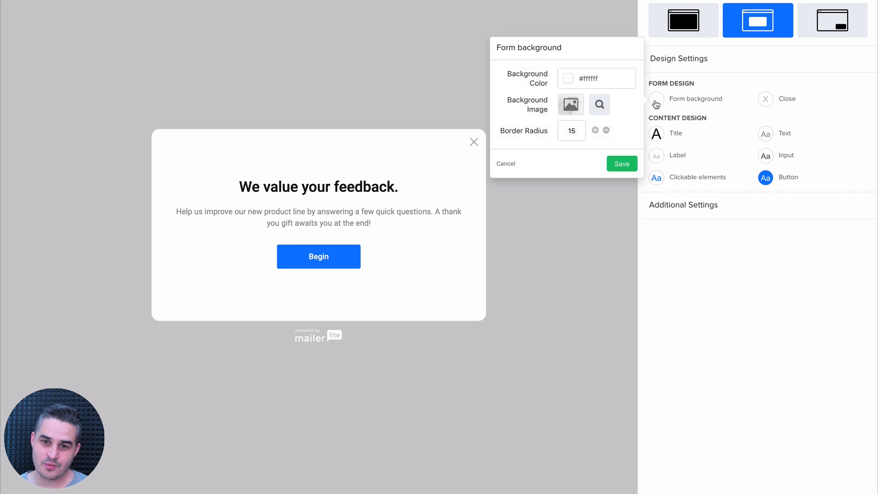
left_click(568, 79)
left_click(571, 107)
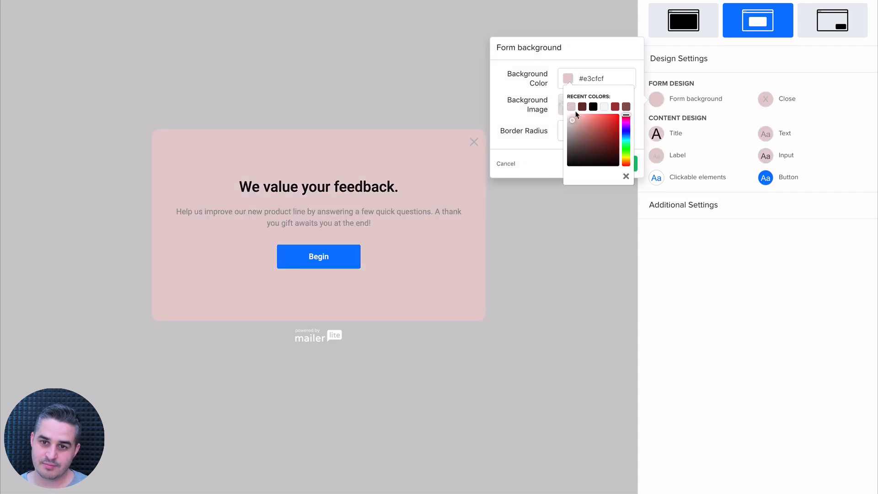
left_click(605, 107)
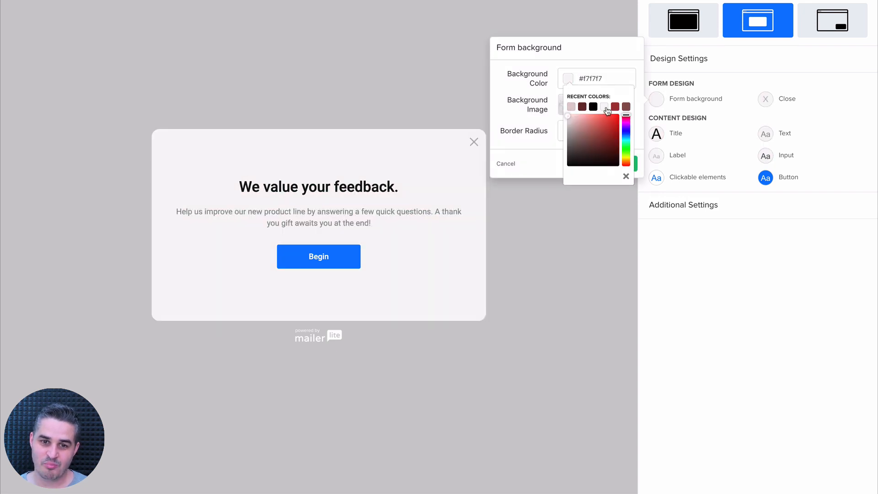
left_click(546, 111)
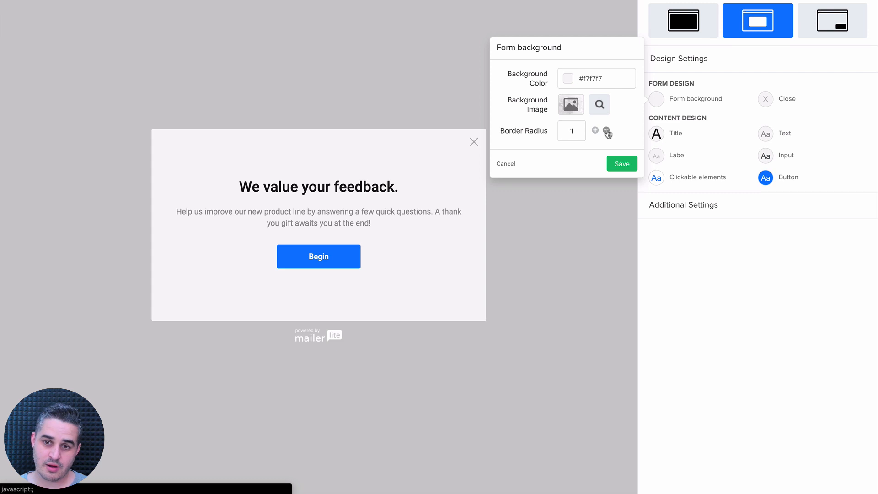
left_click(621, 165)
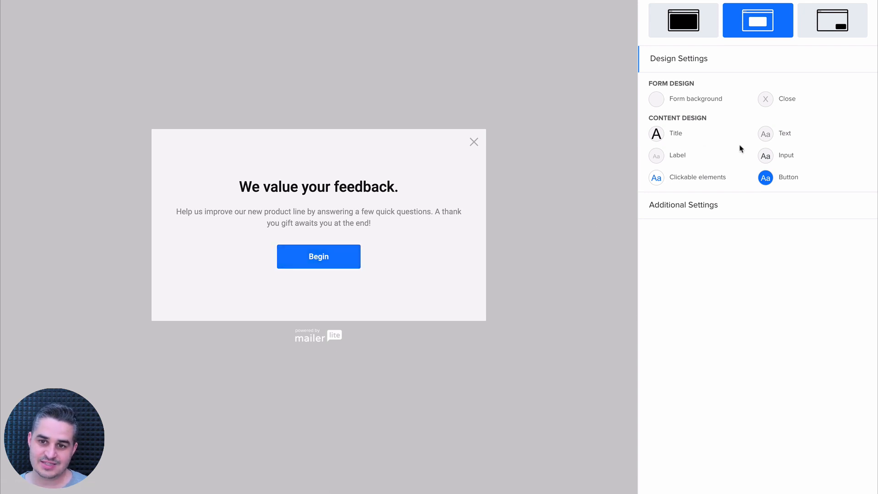
Set the close icon's colour to #000000 and its hover colour to #f52f2f, and save
left_click(767, 102)
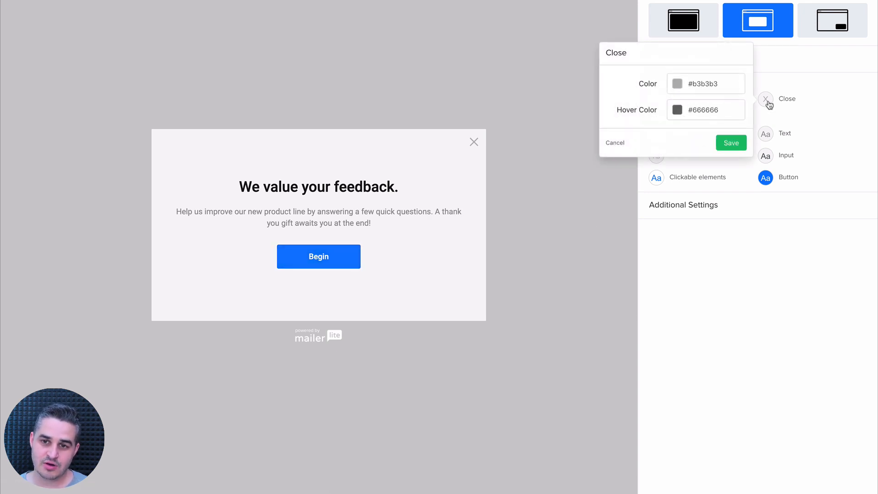
left_click(678, 88)
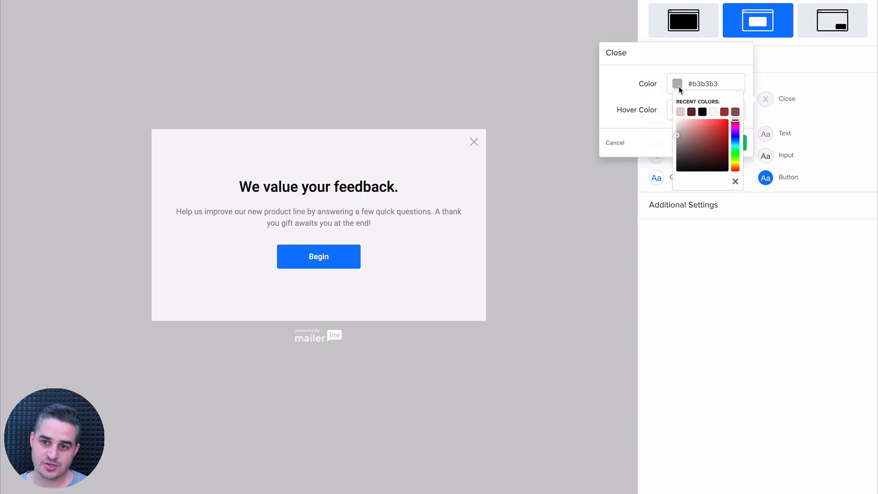
left_click(701, 112)
left_click(663, 115)
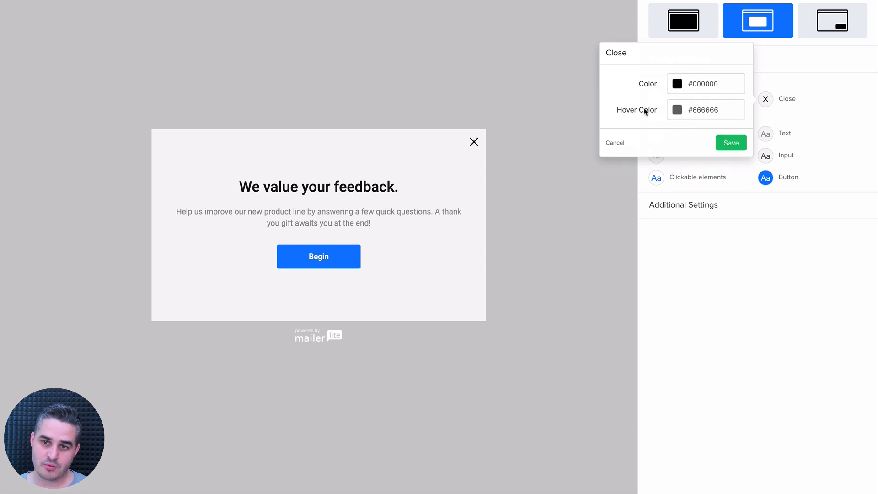
left_click(677, 110)
left_click_drag(701, 150, 716, 150)
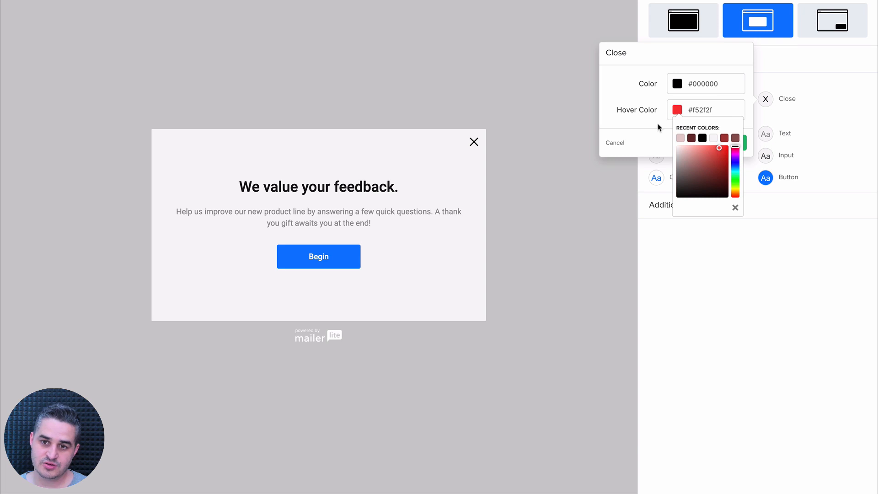
left_click(660, 128)
left_click(731, 142)
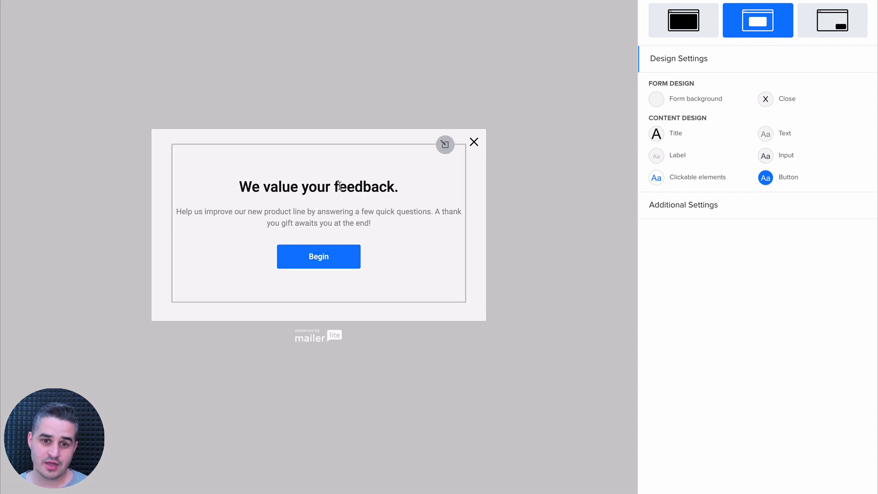
Open the survey block's settings at its list of questions
left_click(322, 218)
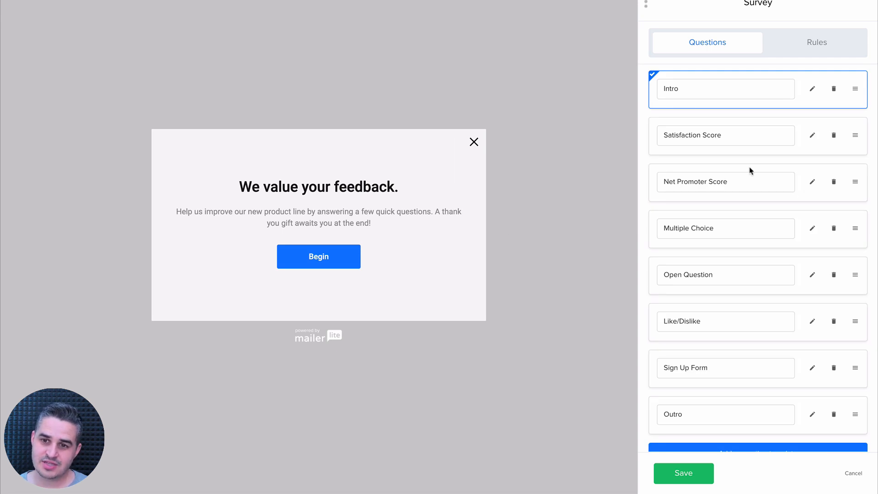
scroll(751, 171, "down", 1)
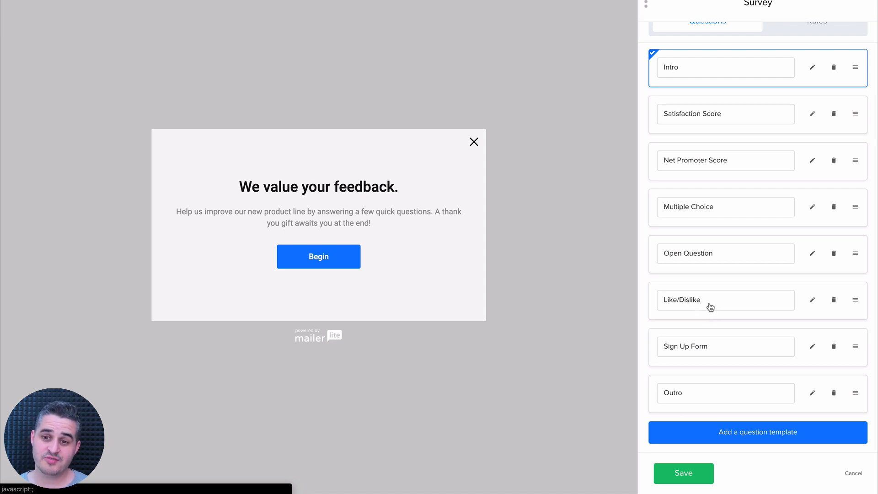
Add an extra question template at the end of the survey, look through its type options and fields, and delete it
left_click(749, 438)
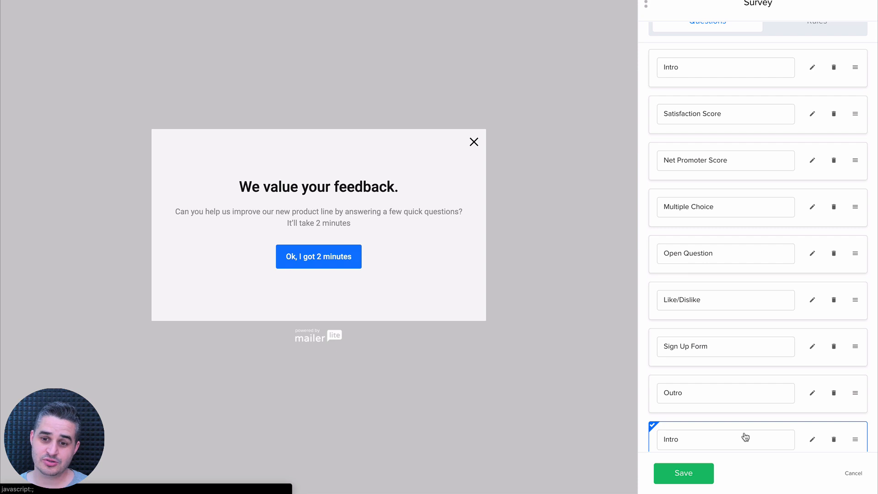
scroll(731, 427, "down", 2)
left_click(725, 392)
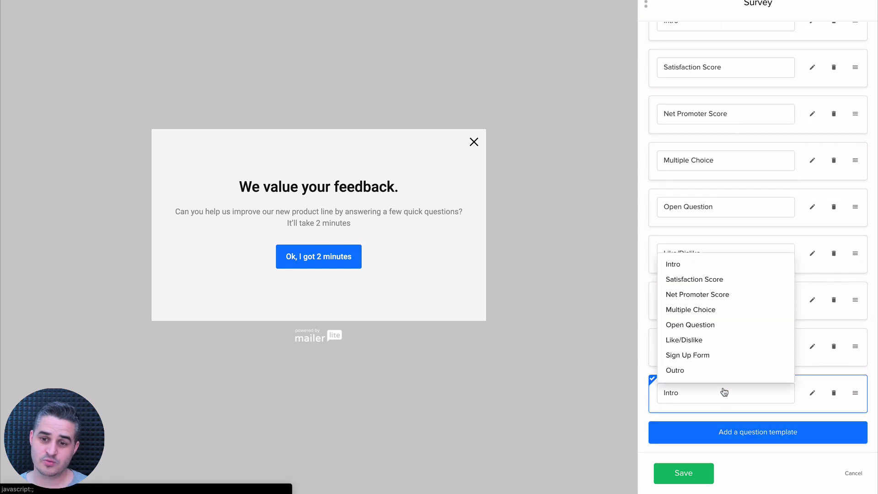
left_click(732, 405)
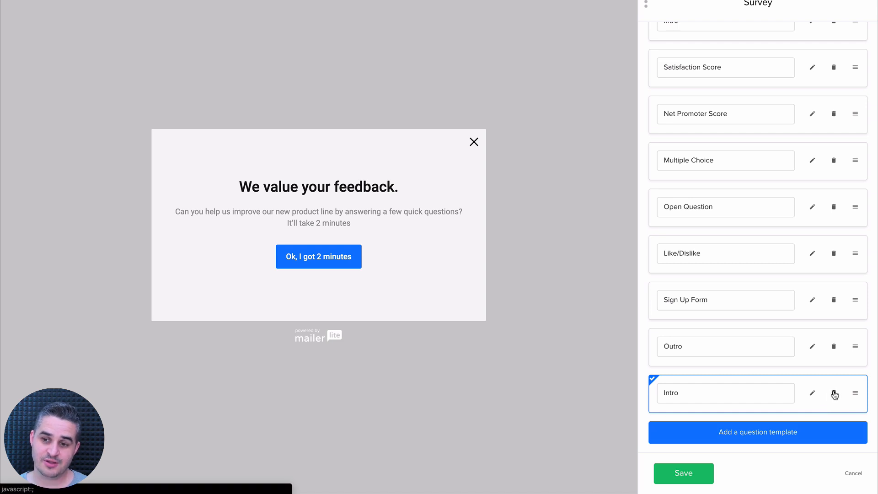
left_click(812, 394)
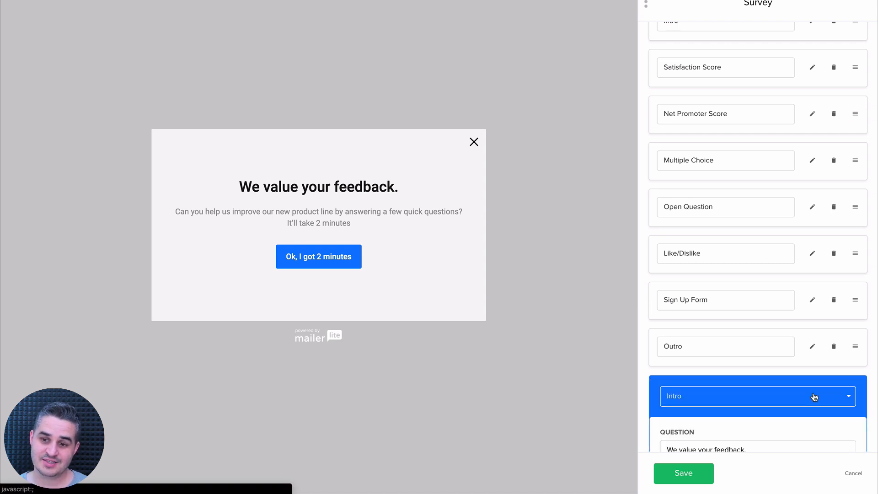
scroll(810, 394, "down", 4)
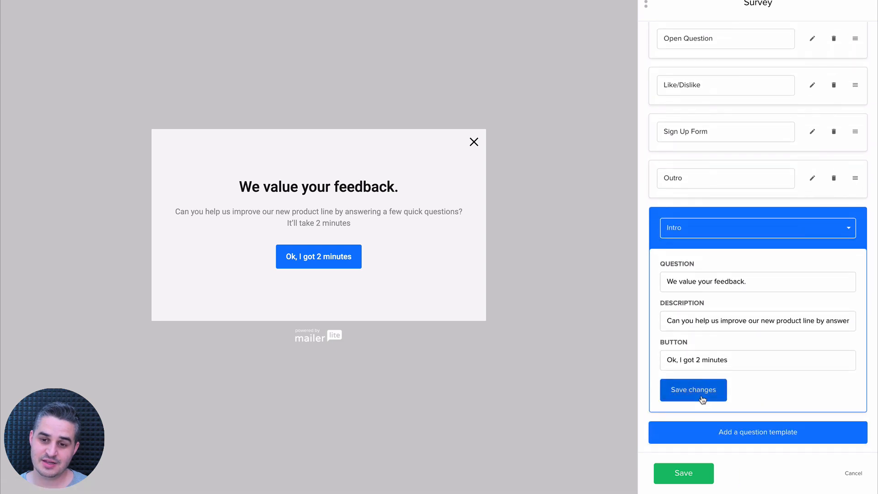
left_click(695, 396)
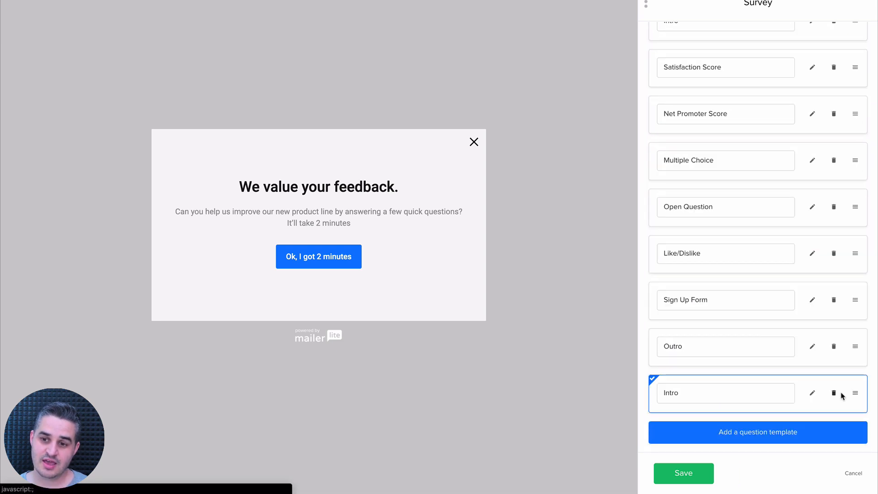
mouse_move(853, 392)
left_mouse_down()
mouse_move(863, 359)
mouse_move(850, 295)
mouse_move(843, 390)
left_mouse_up()
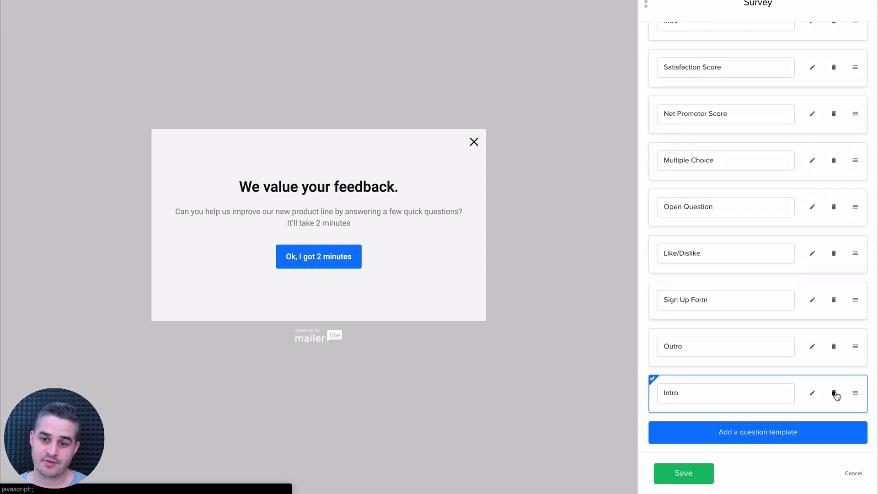
left_click(833, 394)
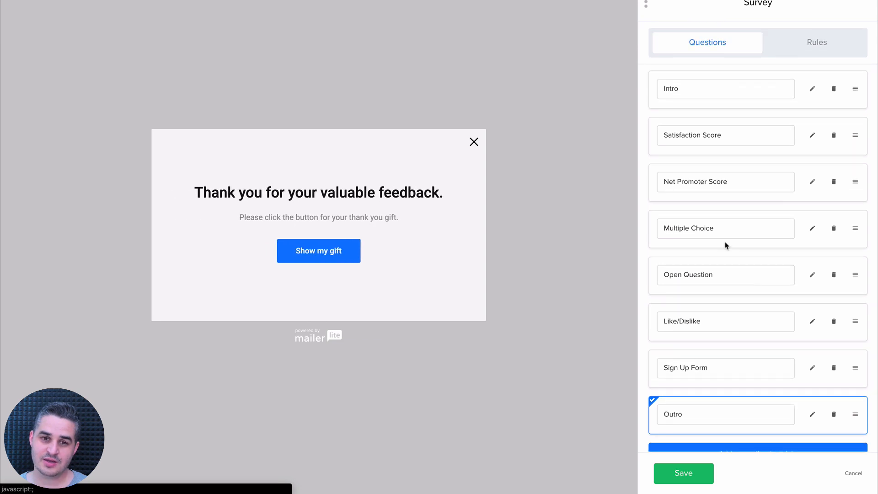
Review the question, description and button fields of the opening Intro question and save it unedited
left_click(799, 104)
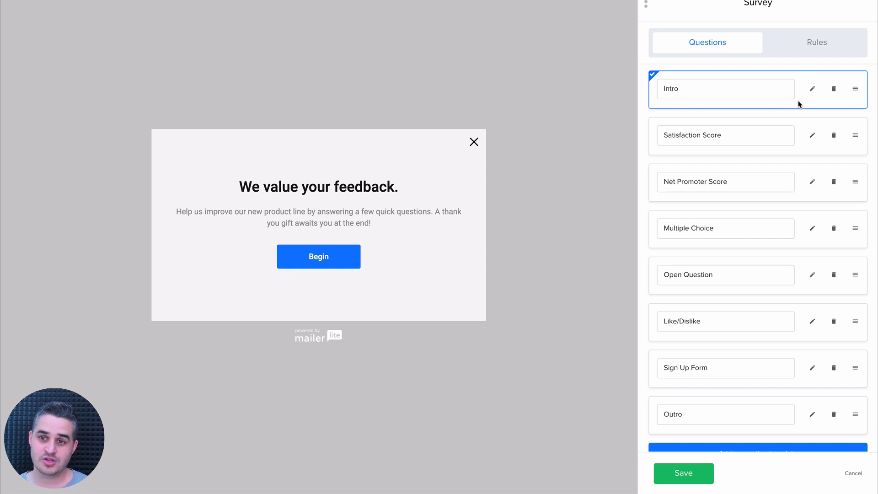
left_click(812, 89)
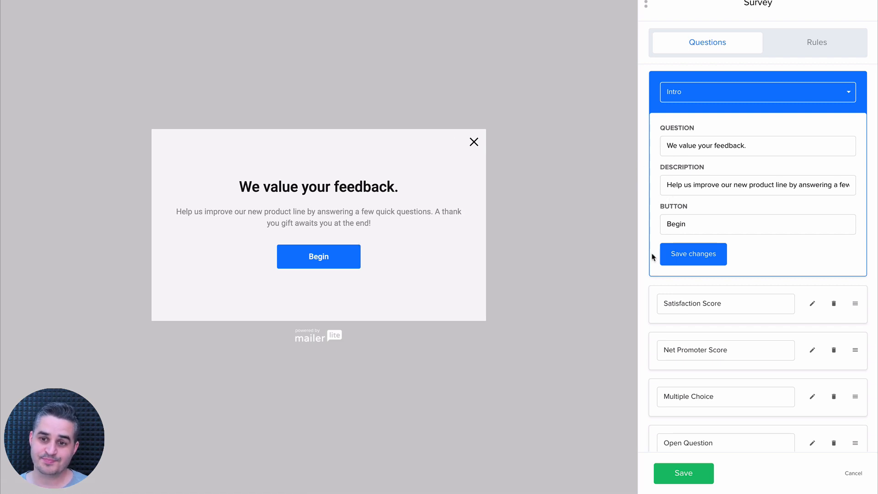
left_click(692, 255)
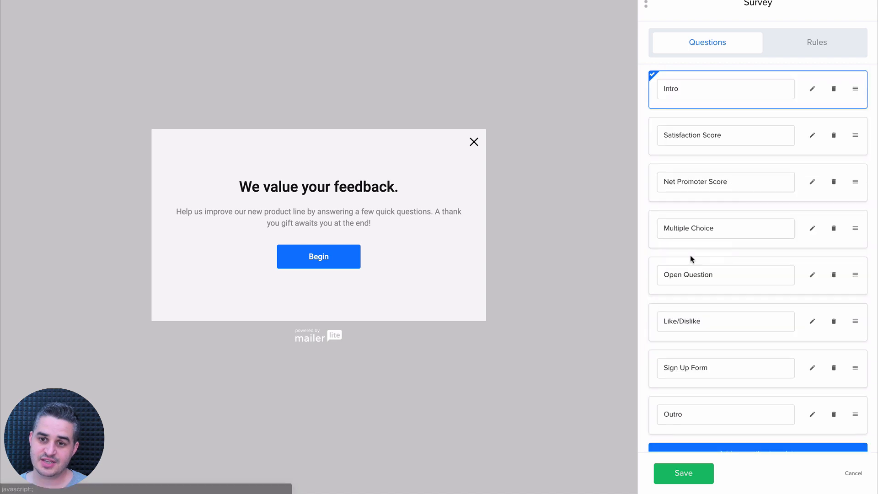
Try the Star shape for the Satisfaction Score question's rating icons, then set them to Heart in Grey
left_click(794, 148)
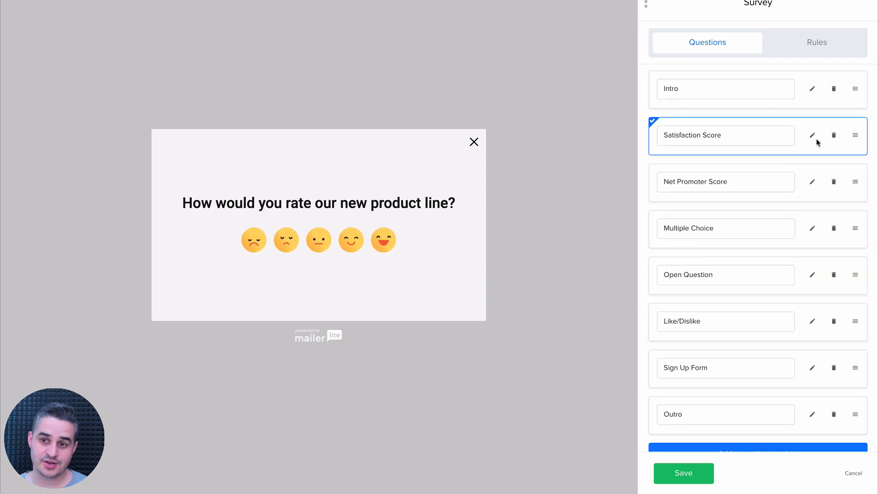
left_click(812, 135)
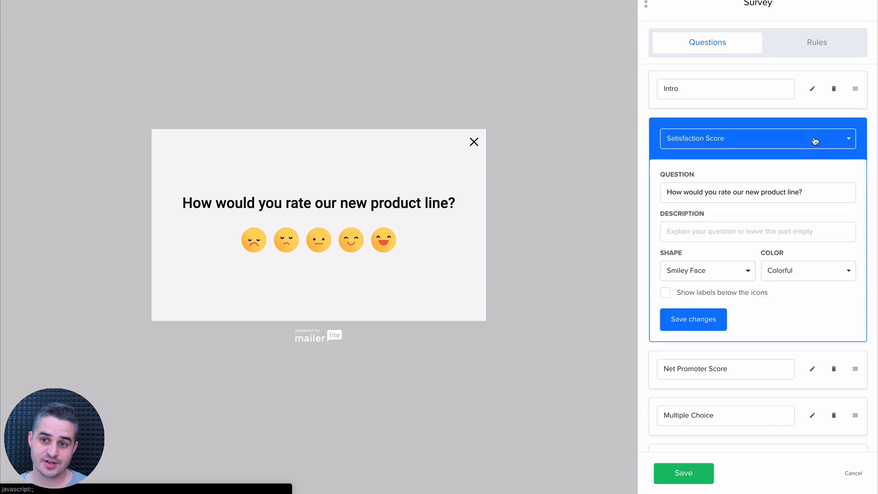
left_click(685, 277)
left_click(680, 308)
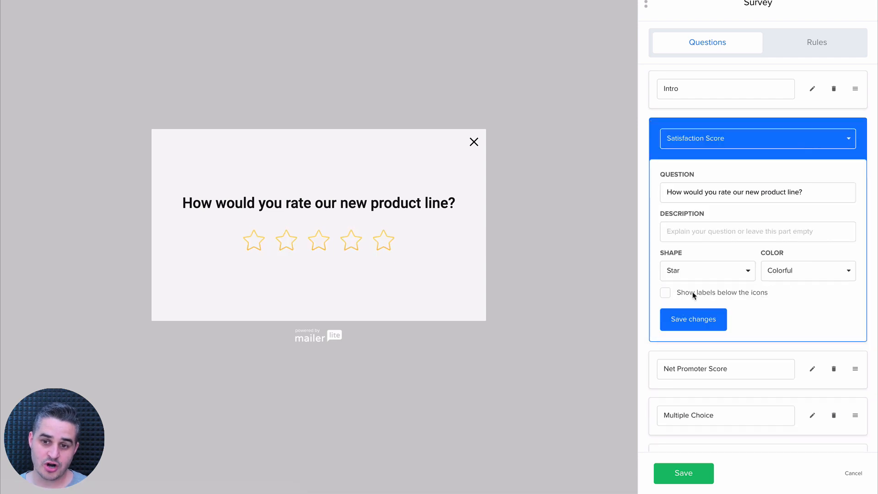
left_click(715, 277)
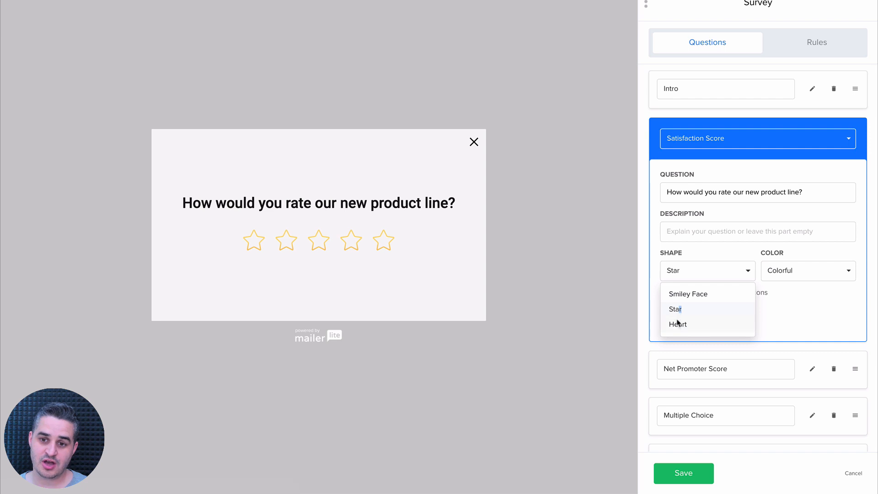
left_click(678, 324)
left_click(800, 272)
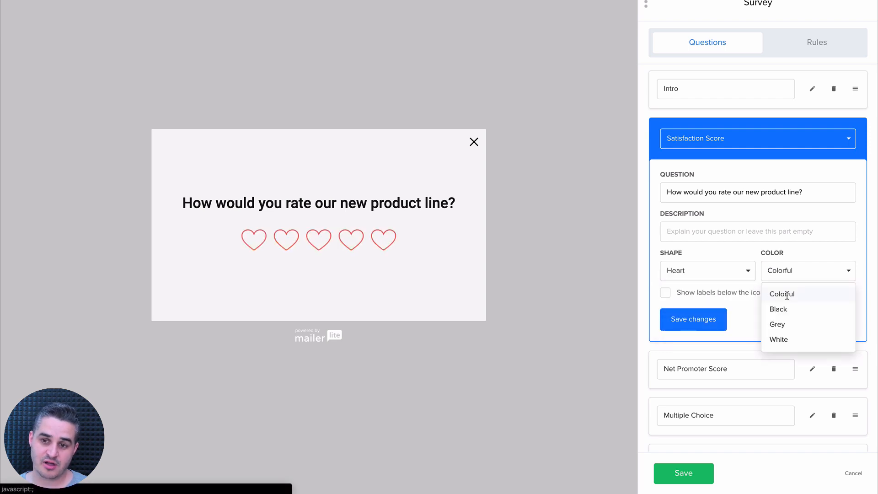
left_click(779, 324)
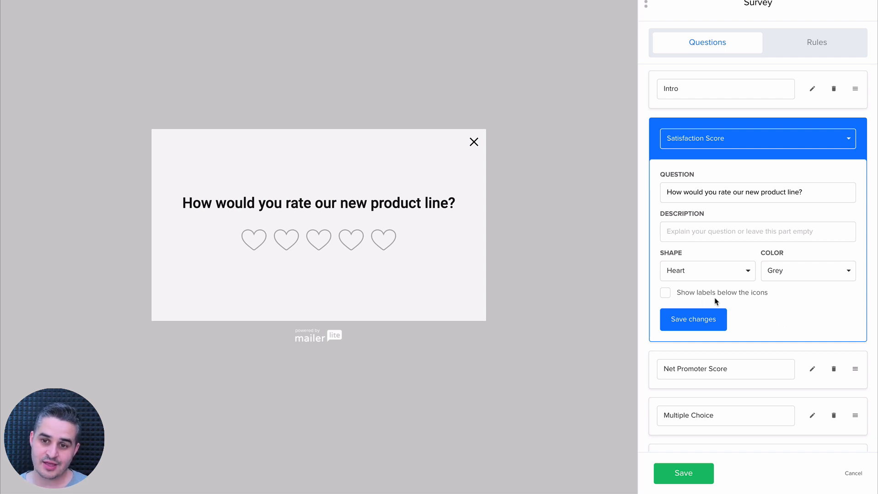
Preview the labels below the satisfaction icons, turn them off again, and save the question's changes
left_click(665, 292)
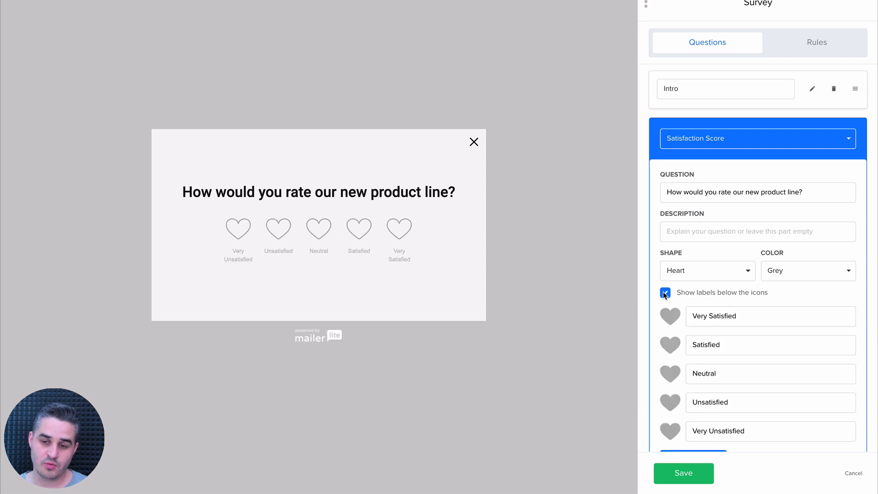
left_click(665, 293)
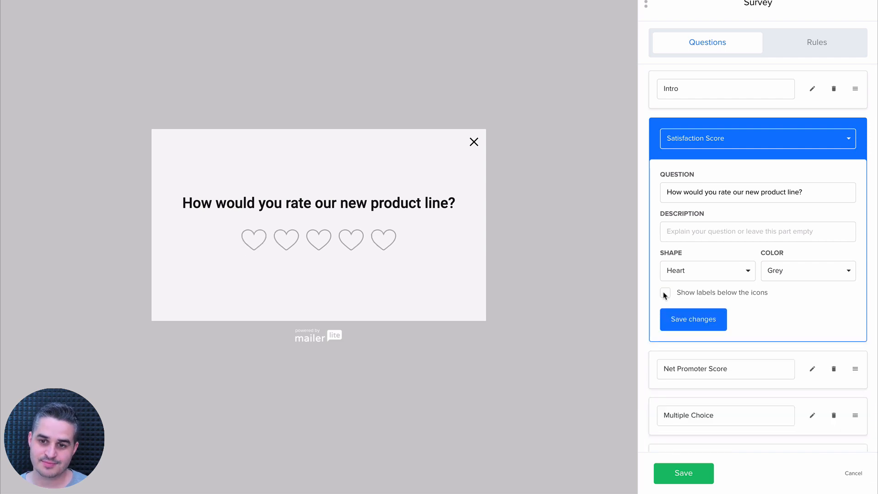
left_click(694, 320)
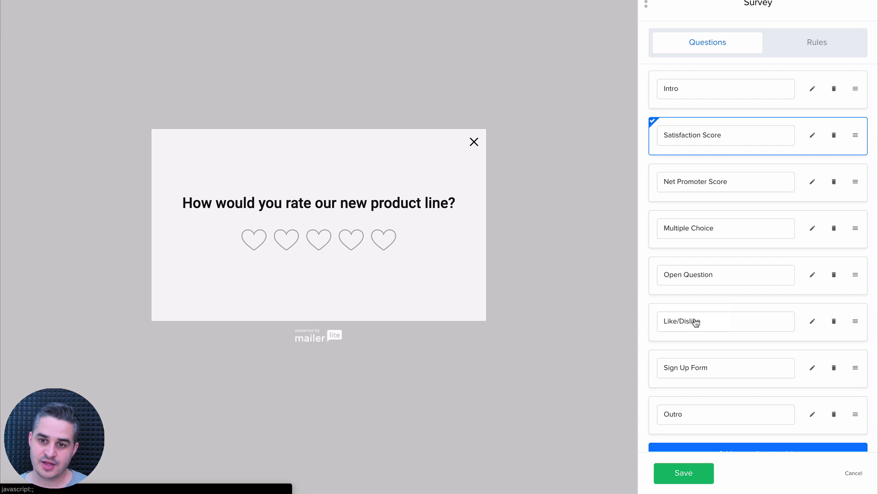
Add a button labelled "next" to the Multiple Choice question and save its changes
left_click(695, 234)
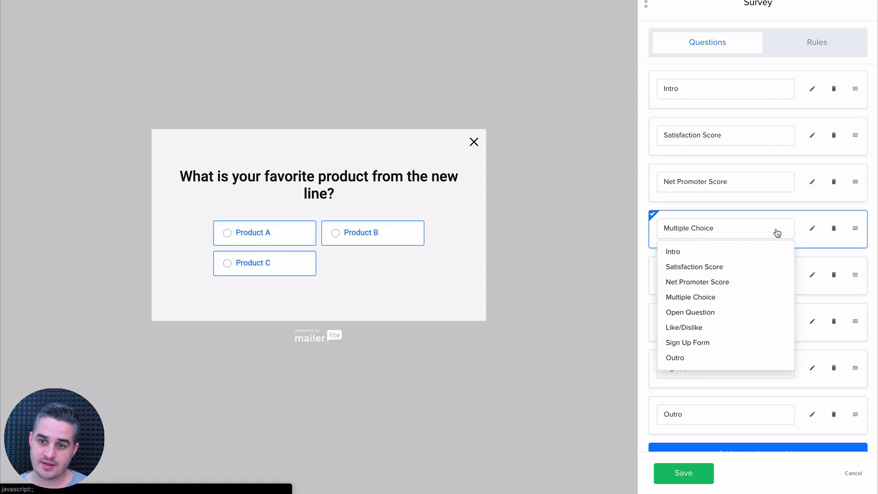
left_click(812, 228)
scroll(764, 275, "down", 3)
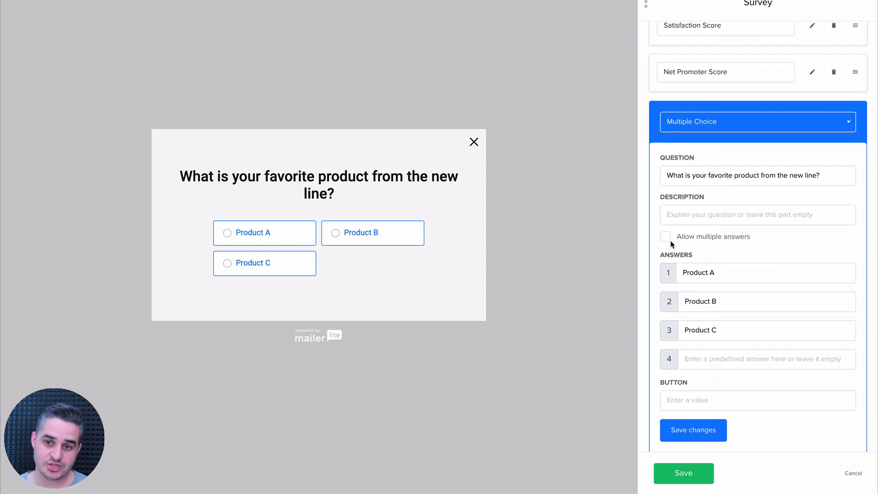
scroll(711, 257, "down", 2)
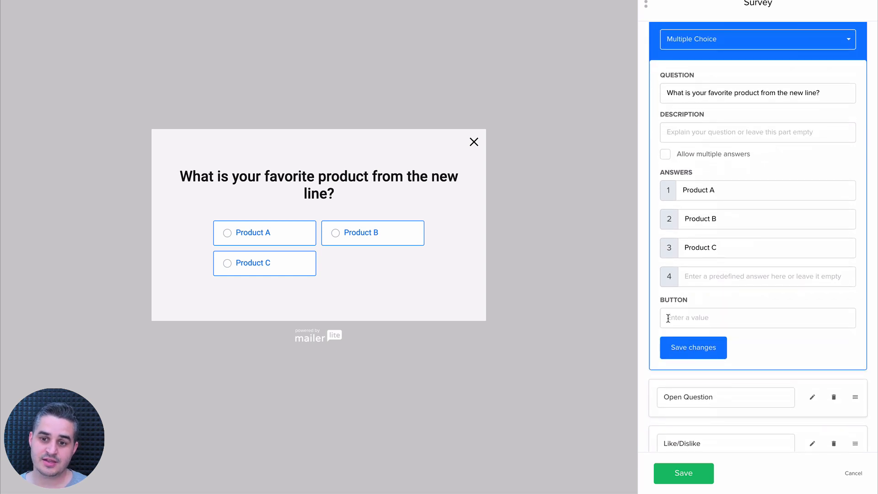
left_click(691, 317)
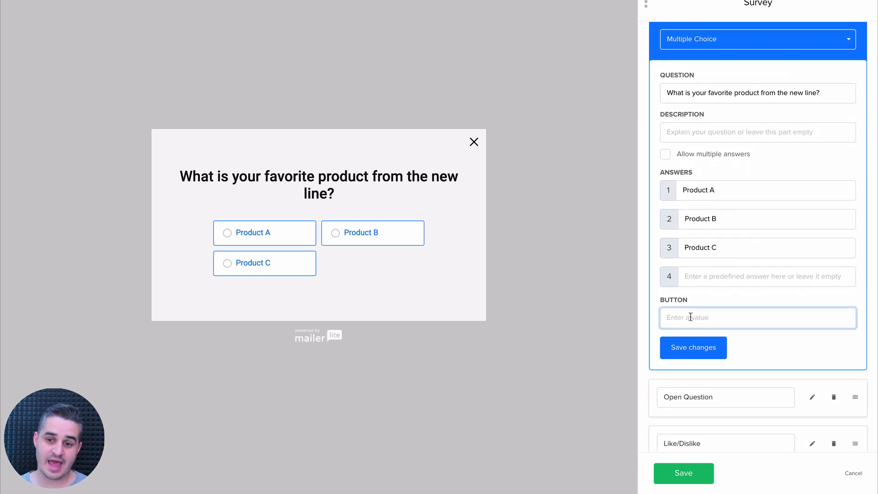
type("next")
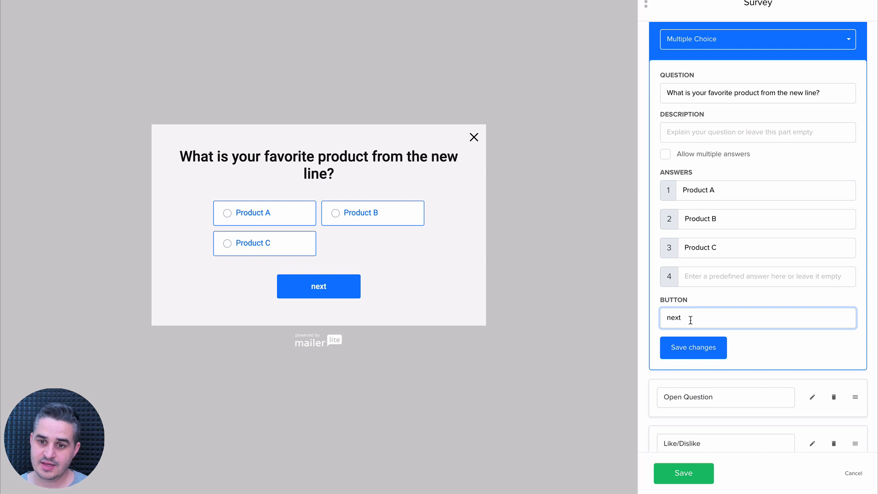
left_click(690, 348)
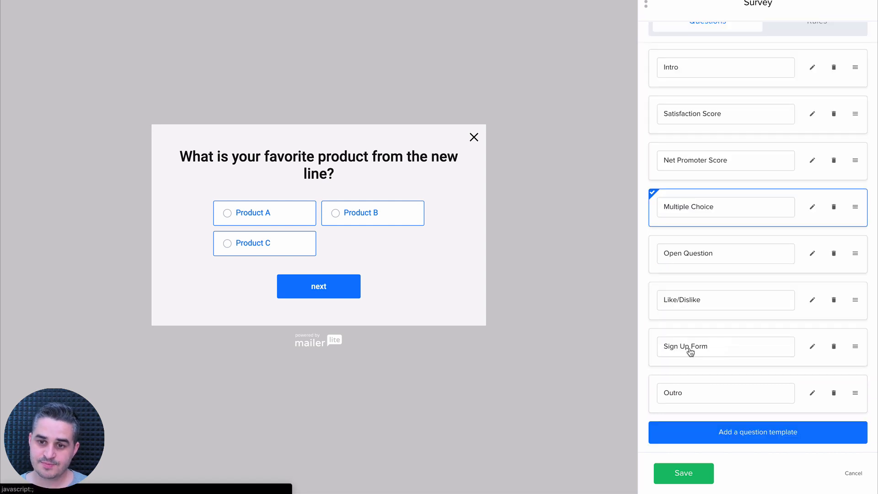
Set the Open Question's answer type to Textarea and enlarge the answer box in the pop-up preview
left_click(802, 268)
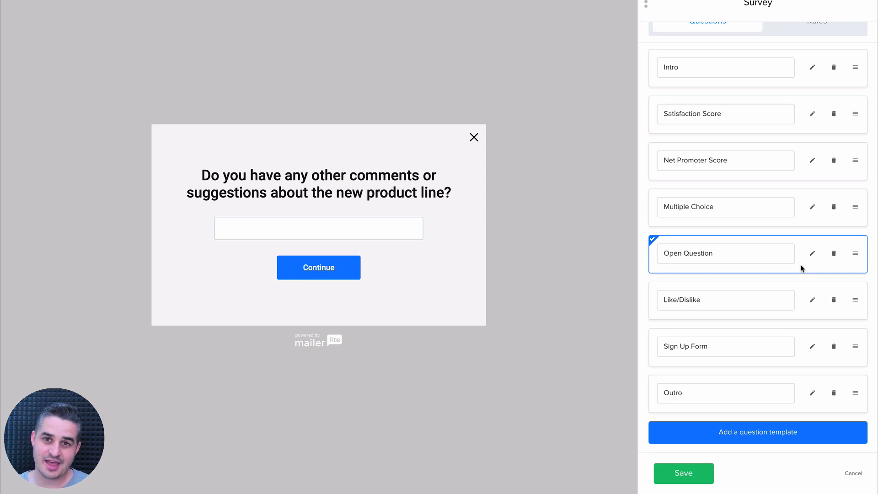
left_click(812, 253)
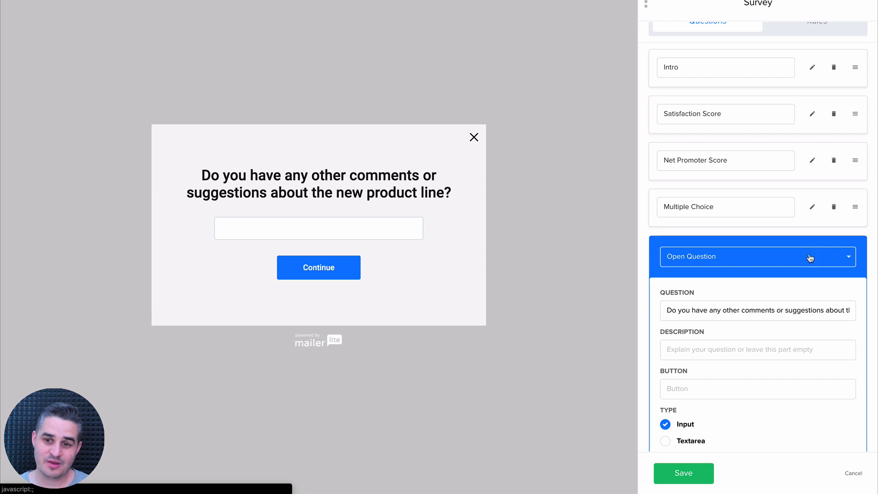
scroll(757, 308, "down", 2)
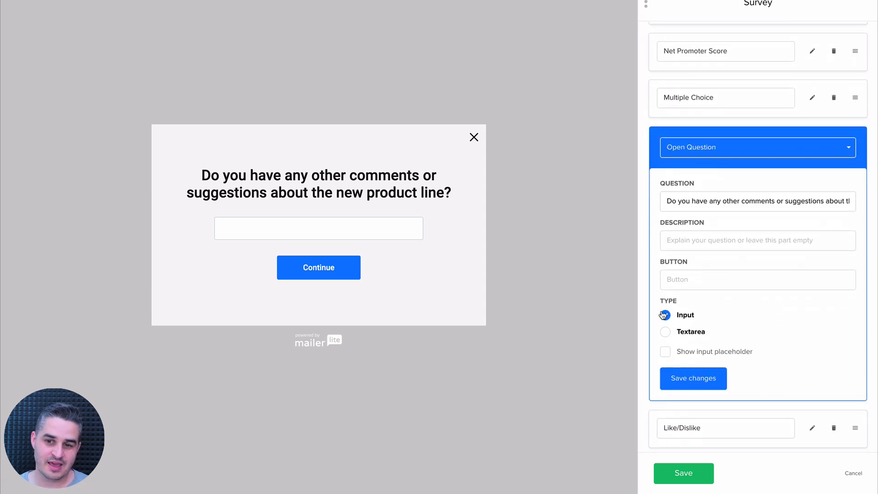
left_click(666, 333)
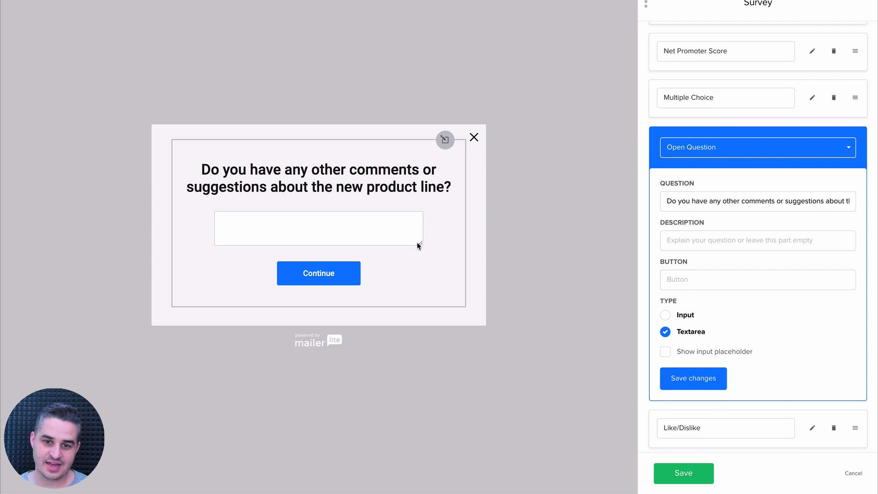
left_click_drag(419, 244, 429, 269)
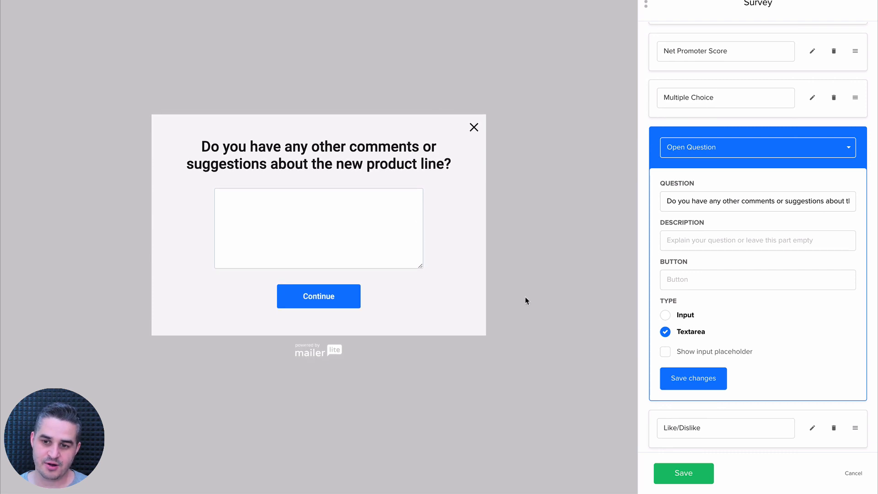
Enable the Open Question's input placeholder with the text "write here" and save the question's changes
left_click(665, 351)
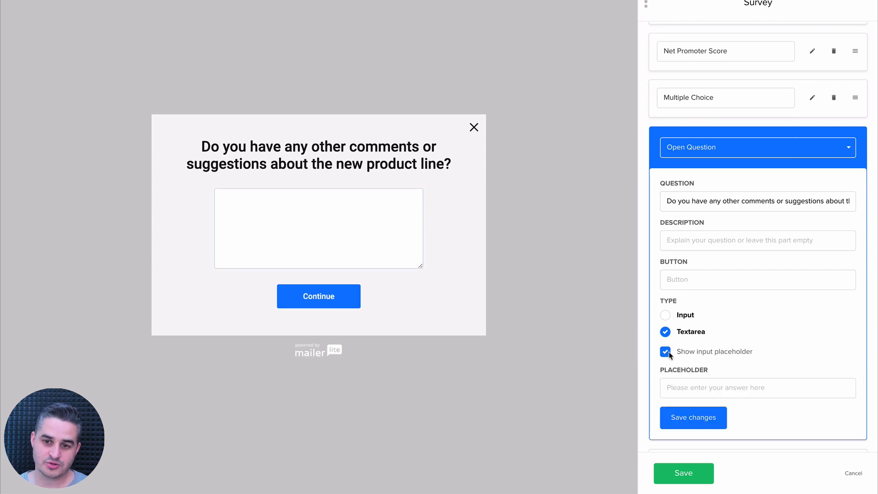
scroll(673, 352, "down", 1)
left_click(692, 344)
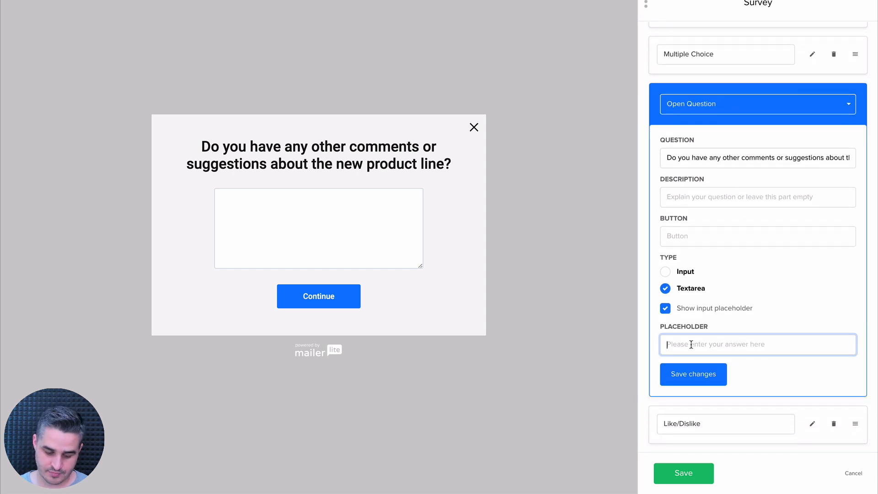
type("write here")
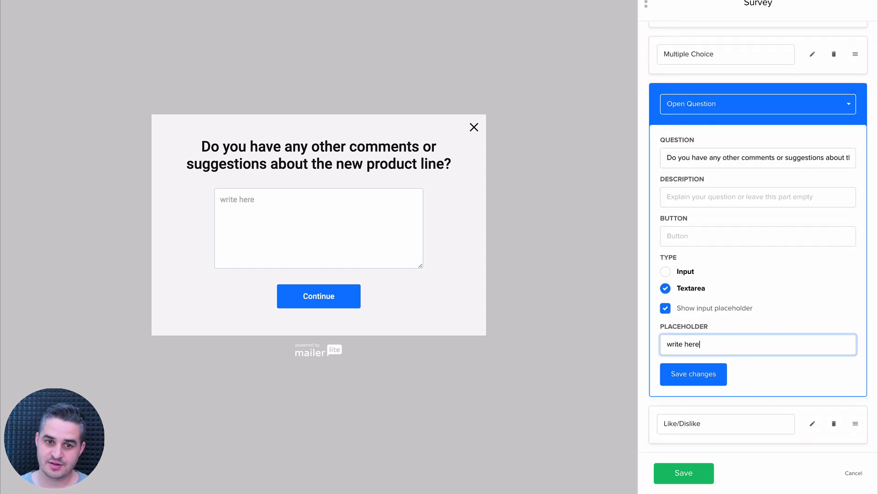
left_click(688, 382)
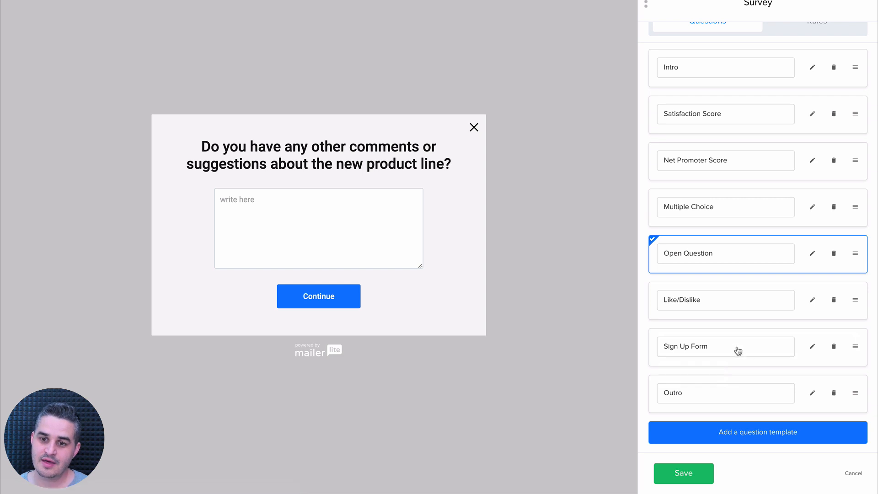
Try the Love shape in Grey for the Like/Dislike question's icons
left_click(798, 310)
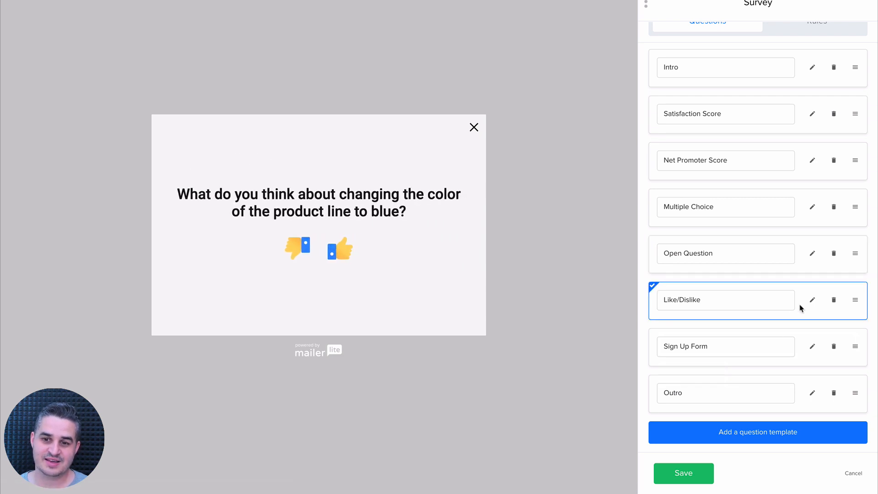
left_click(812, 300)
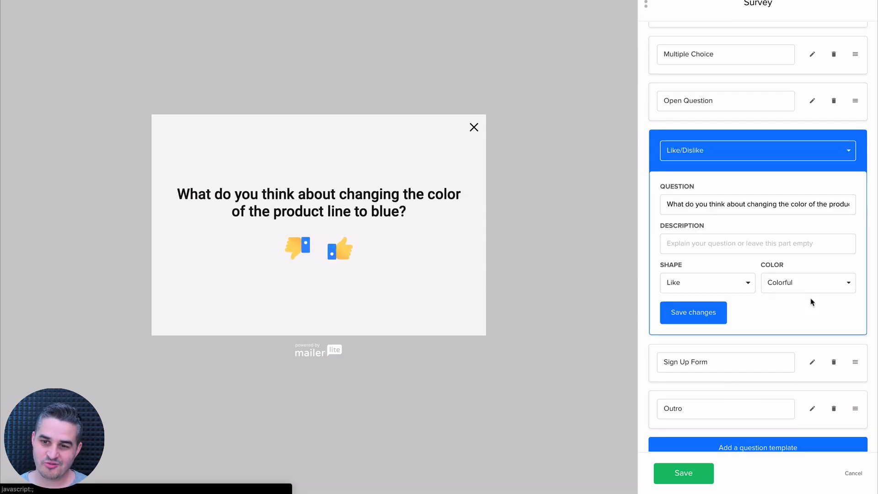
left_click(720, 286)
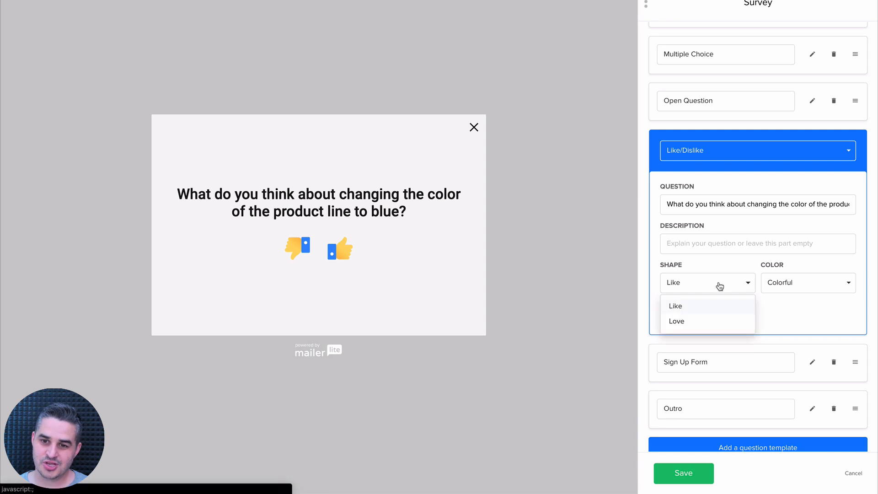
left_click(688, 318)
left_click(783, 288)
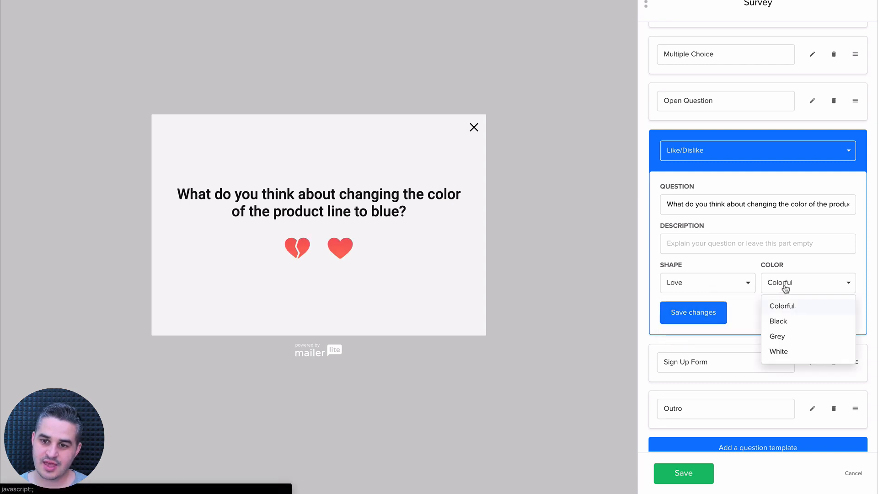
left_click(780, 336)
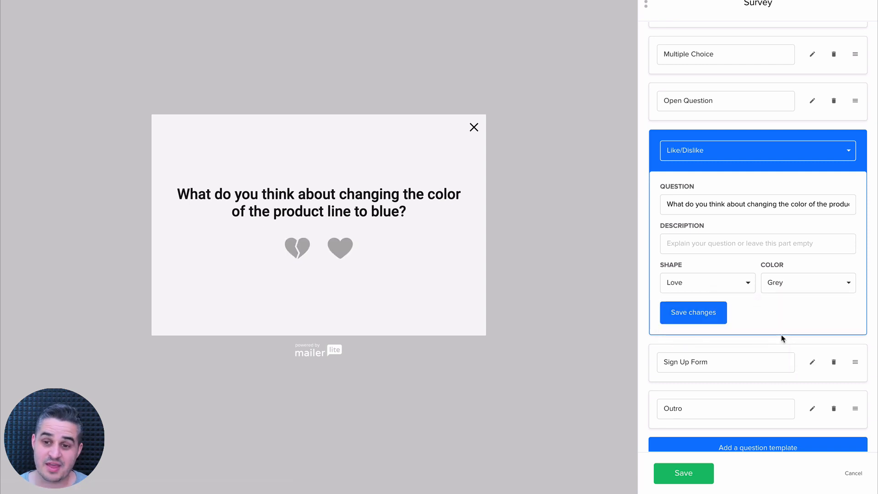
Return the Like/Dislike question's icons to the Like shape in Colorful and save its changes
left_click(744, 287)
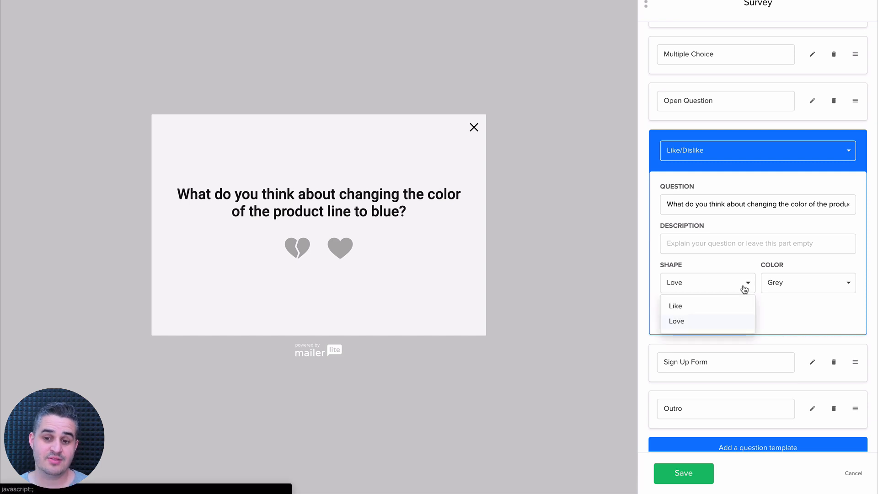
left_click(702, 305)
left_click(794, 283)
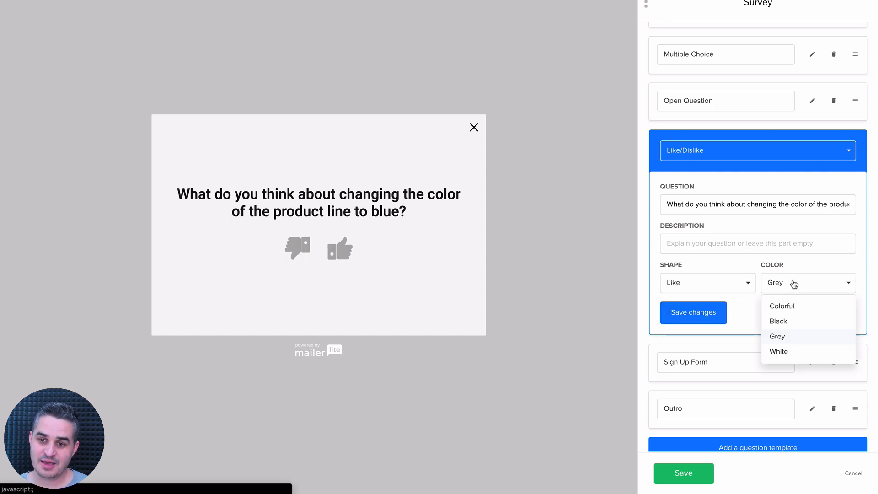
left_click(782, 306)
left_click(704, 315)
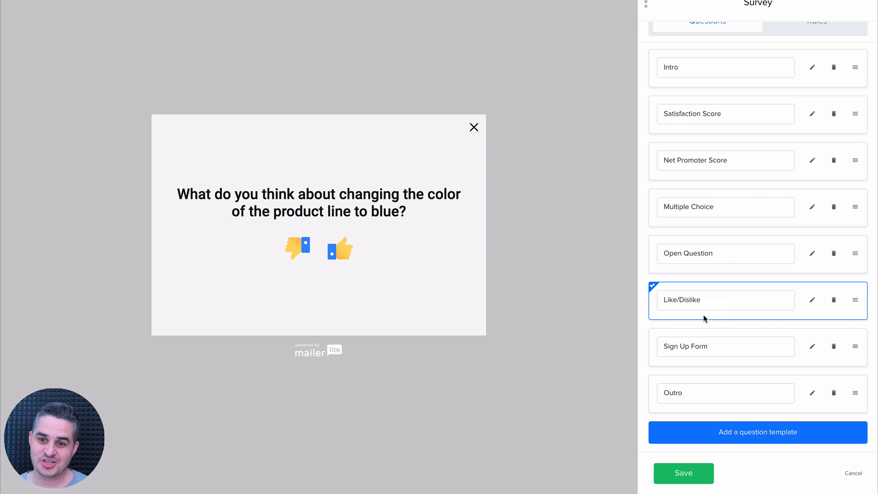
Review the Sign Up Form and Outro questions in the pop-up preview and open the Outro's settings, including its link
left_click(799, 340)
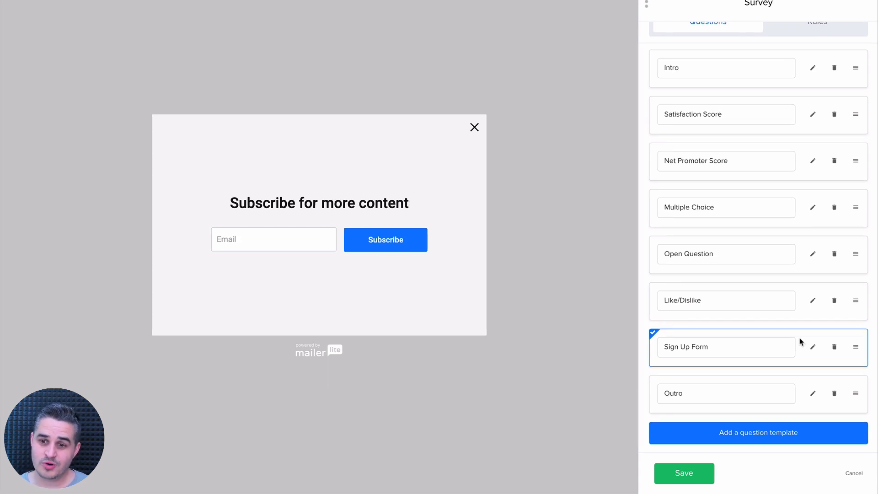
left_click(796, 381)
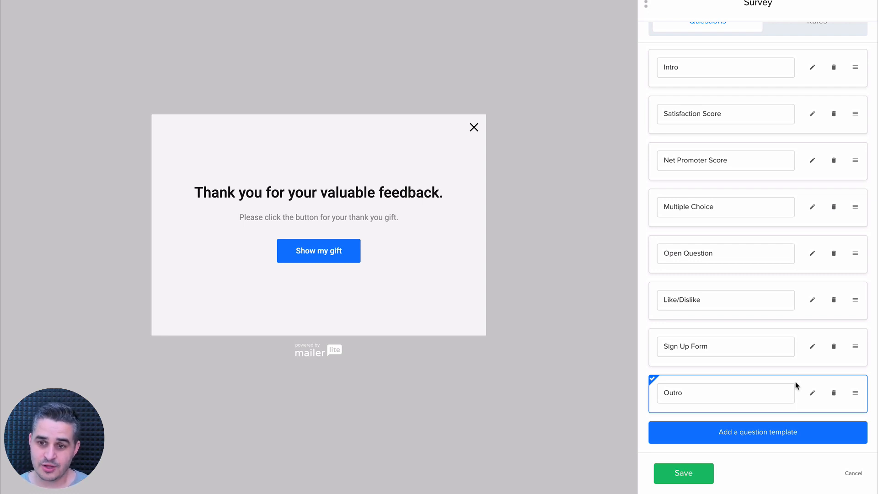
left_click(812, 393)
scroll(759, 393, "down", 4)
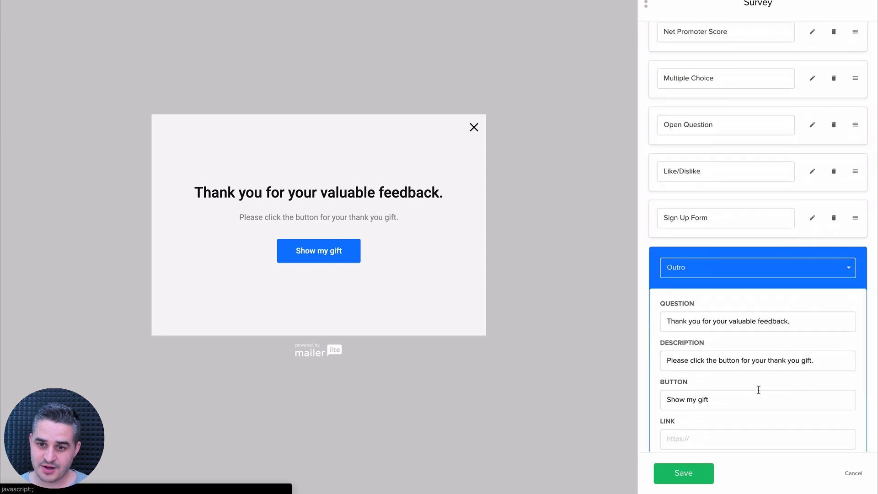
left_click(689, 360)
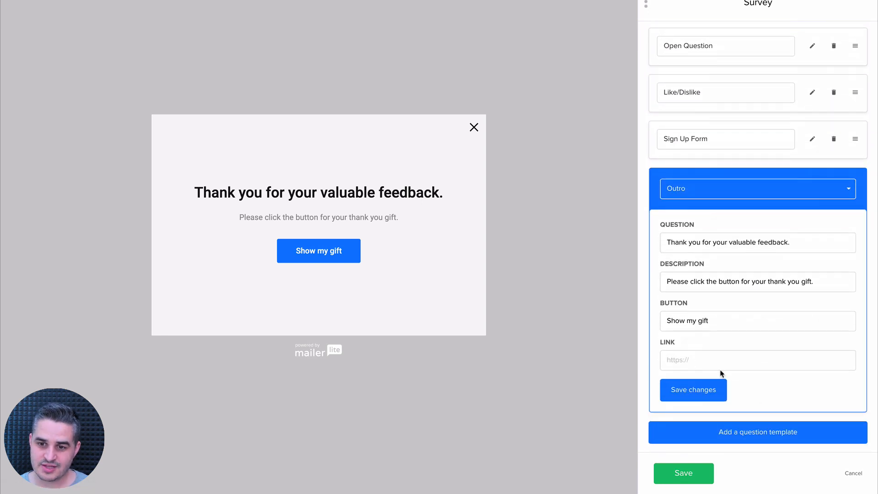
Save the survey questions and proceed from the pop-up's content to its Behaviour settings
left_click(685, 473)
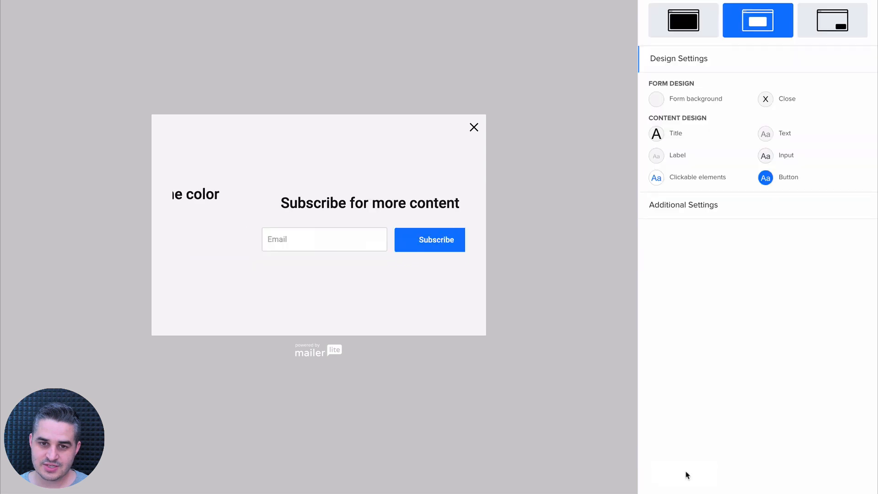
scroll(713, 388, "up", 1)
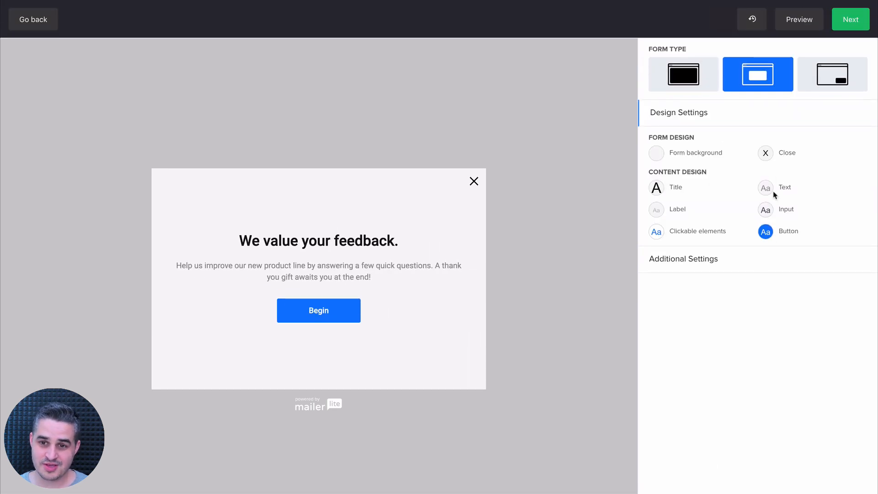
left_click(849, 26)
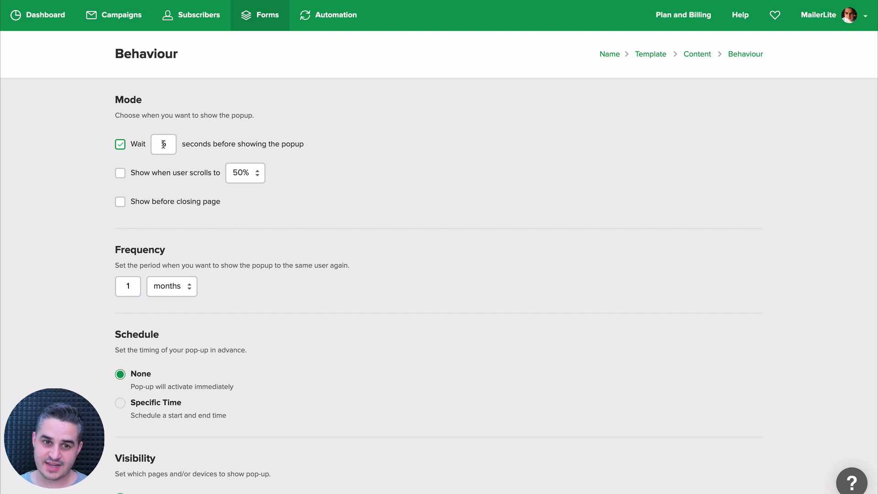
Set the pop-up's schedule to Specific Time, save the behaviour settings and continue past the tracker installation
scroll(344, 185, "down", 1)
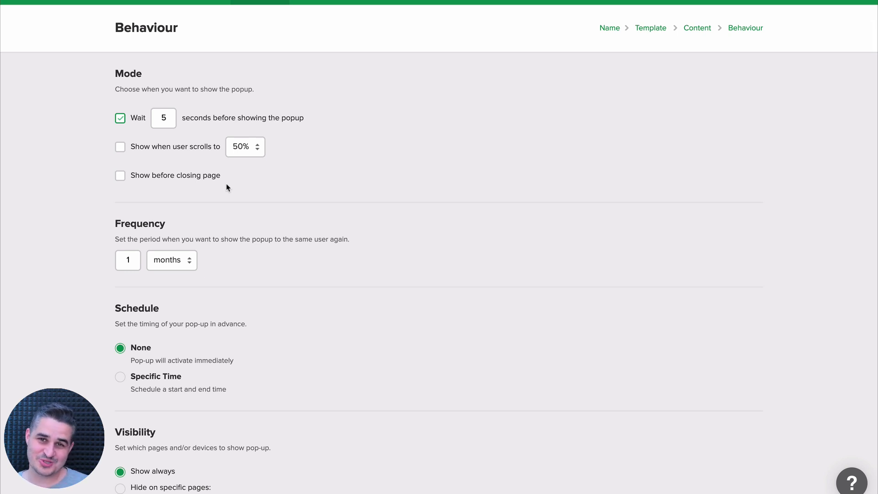
scroll(227, 187, "down", 3)
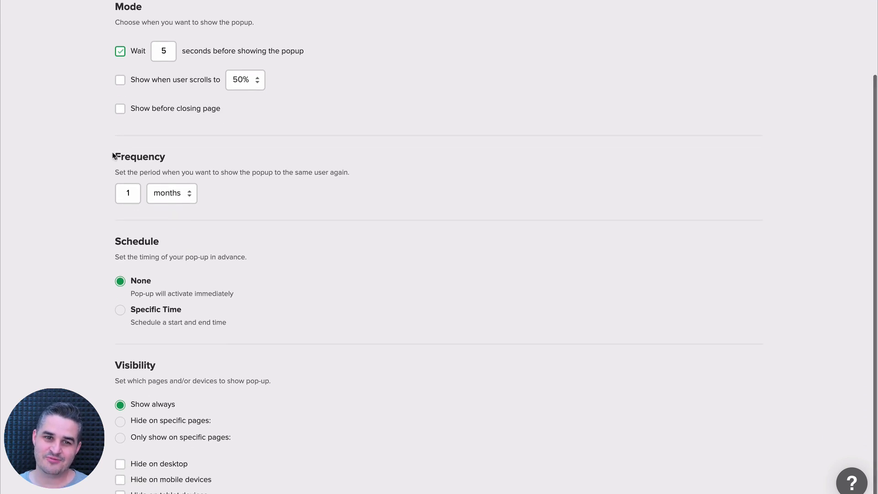
scroll(222, 195, "down", 2)
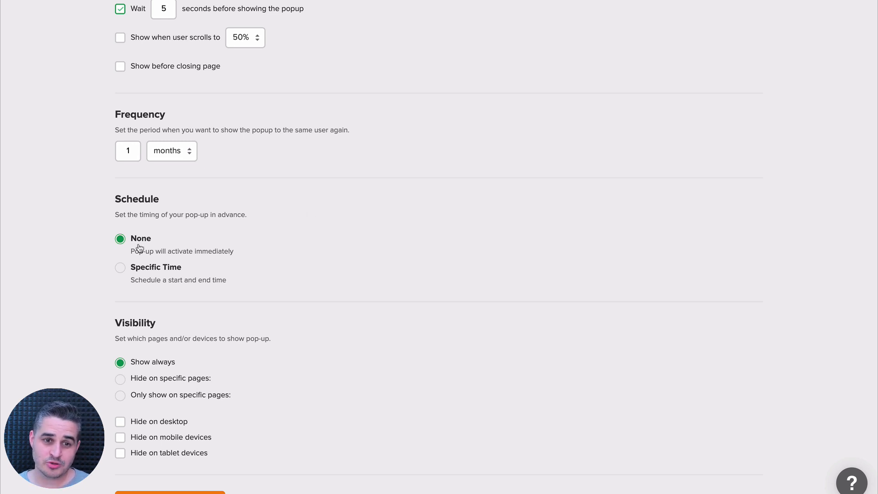
left_click(120, 269)
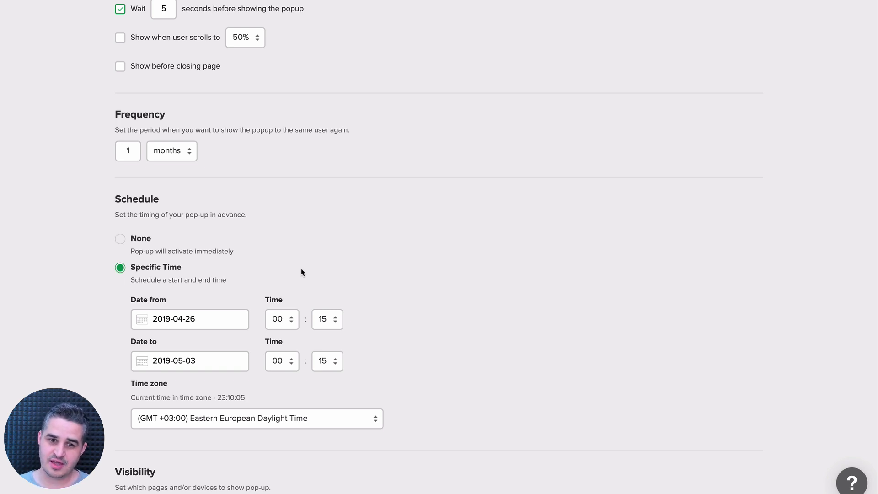
scroll(366, 263, "down", 4)
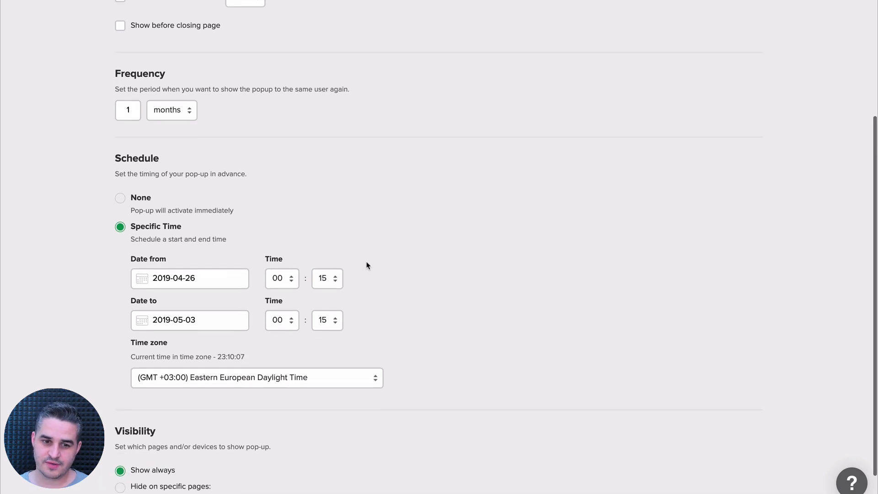
scroll(367, 264, "up", 1)
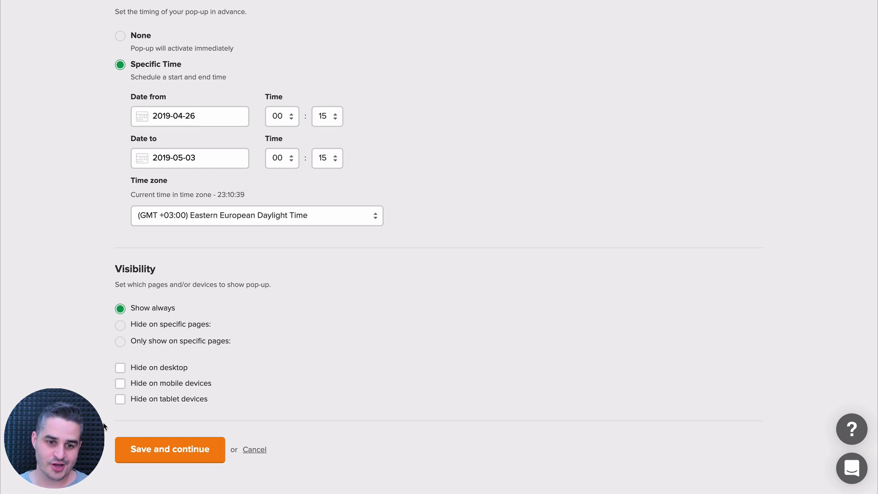
left_click(175, 447)
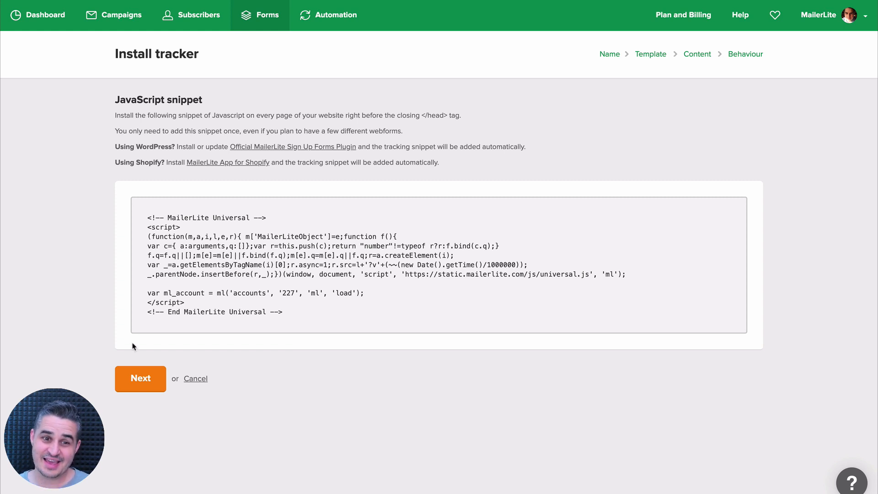
left_click(139, 376)
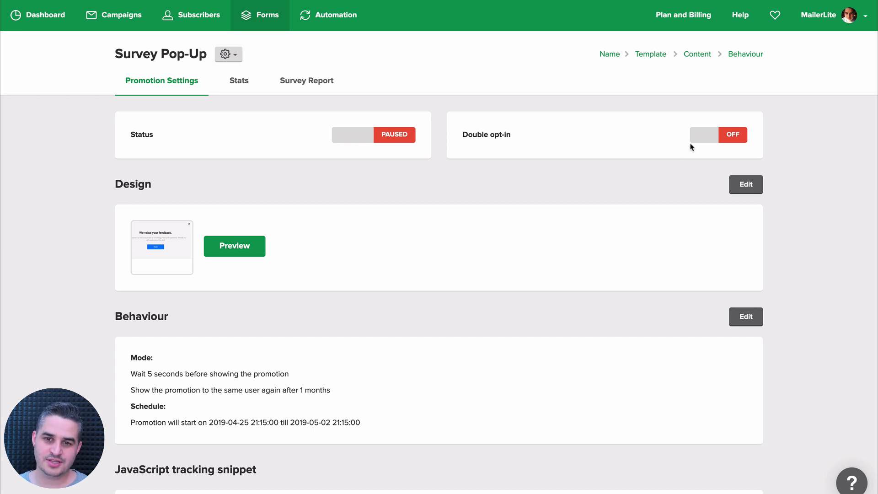
Review the promotion's settings summary and the JavaScript tracking snippet for showing the promotion on a click event
scroll(473, 184, "down", 2)
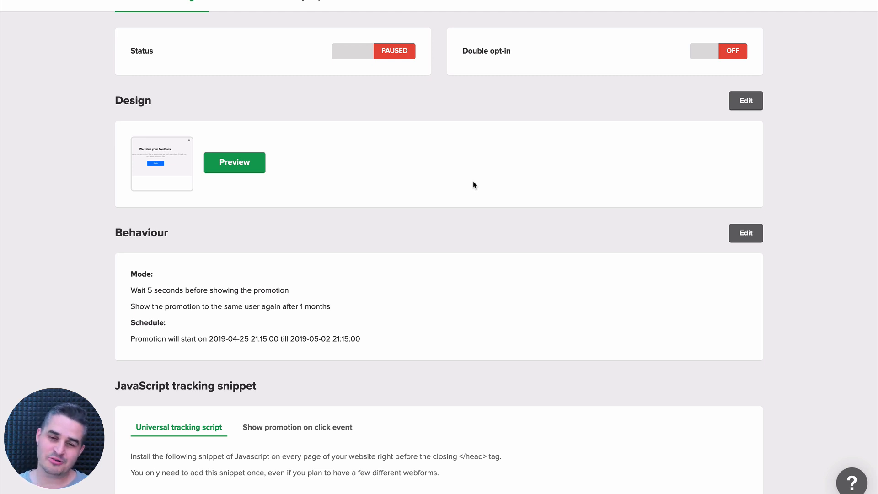
scroll(473, 184, "down", 4)
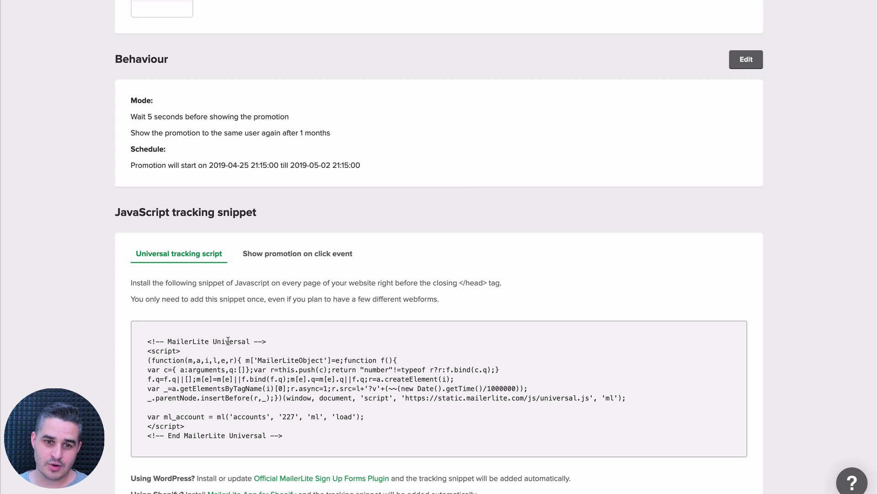
left_click(315, 259)
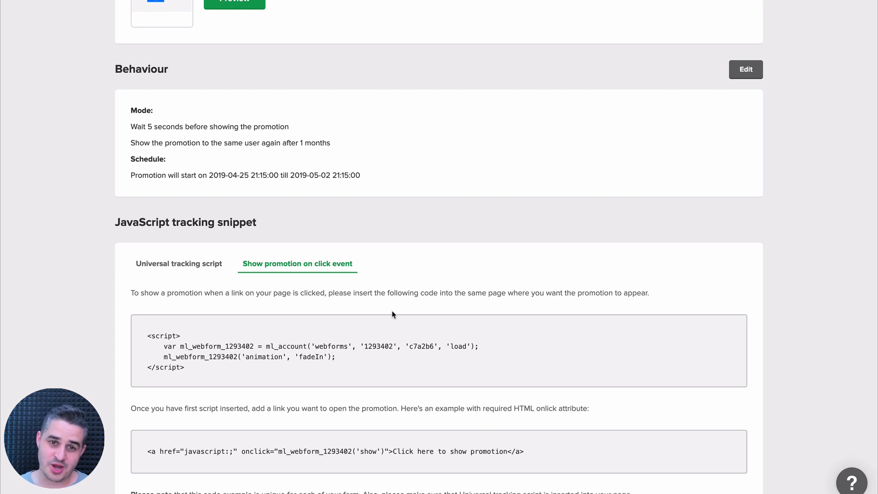
scroll(392, 314, "up", 5)
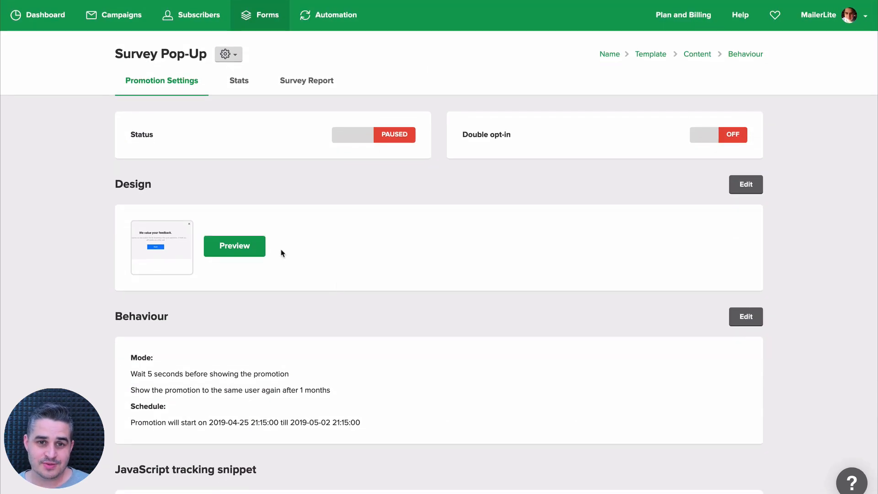
Look over the pop-up's Stats and Survey Report, and return to its Promotion Settings
left_click(241, 90)
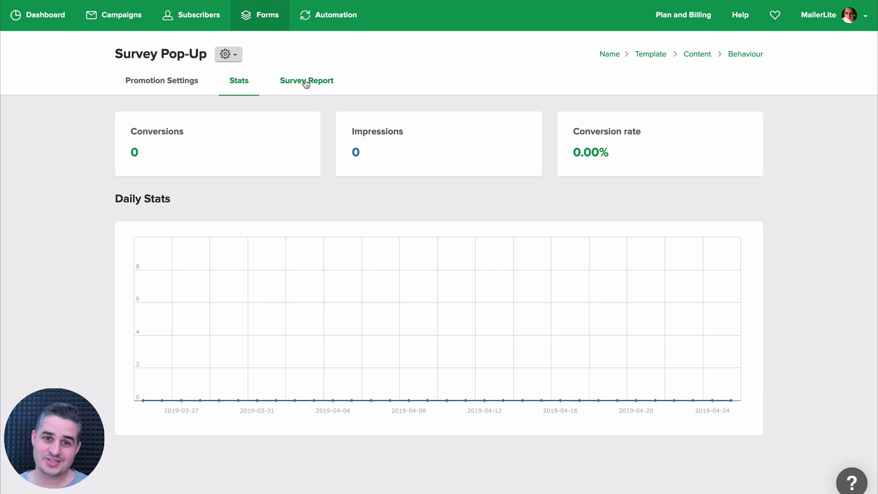
left_click(292, 85)
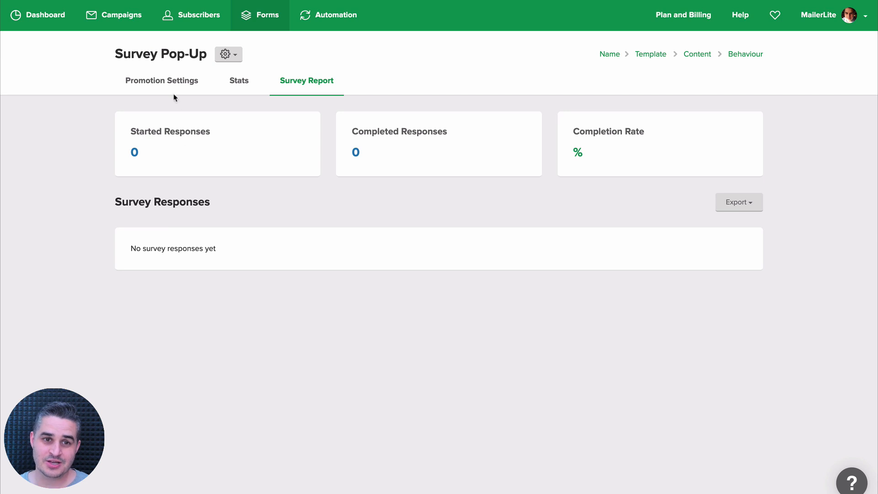
left_click(163, 81)
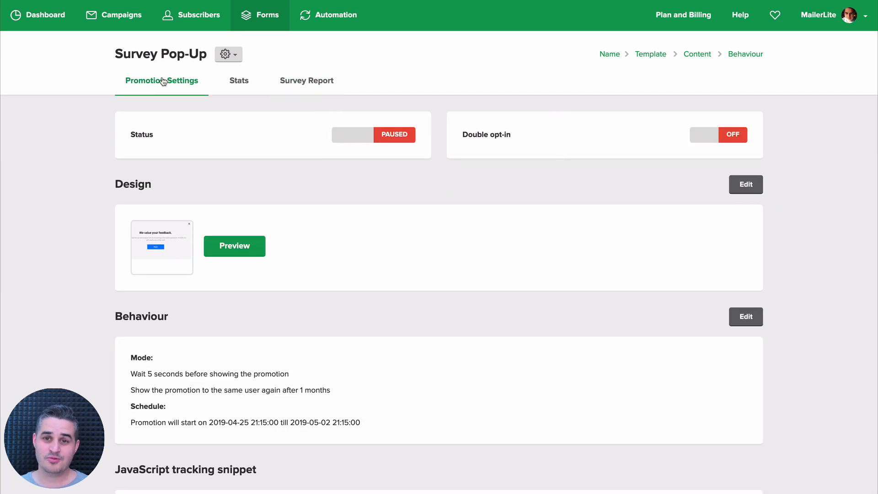